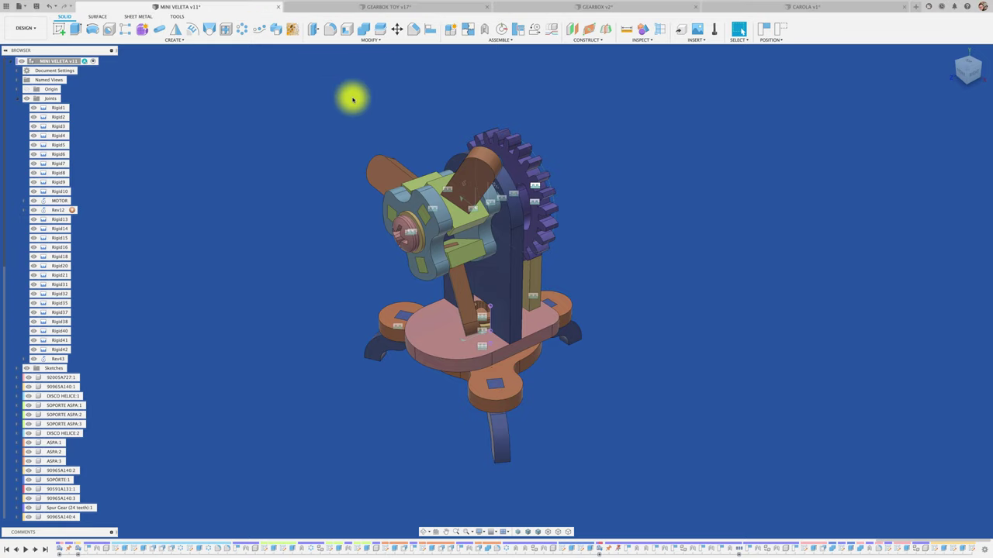
- Switch from MINI VELETA to the GEARBOX TOY v17 design
left_click(426, 9)
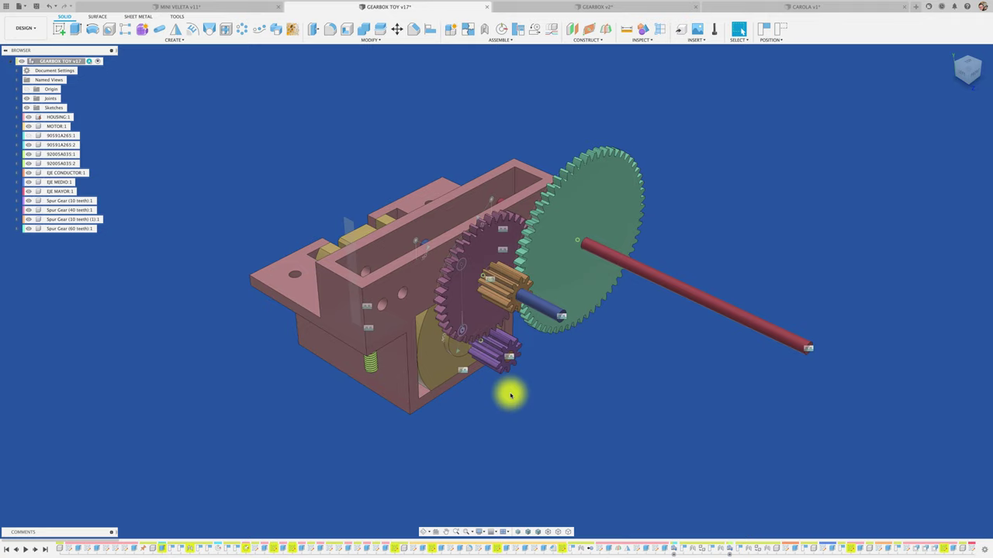
- Orbit the gearbox, then animate the purple gear's EJE MOTOR joint to turn the gear train
middle_click_drag(510, 396, 473, 333, "shift")
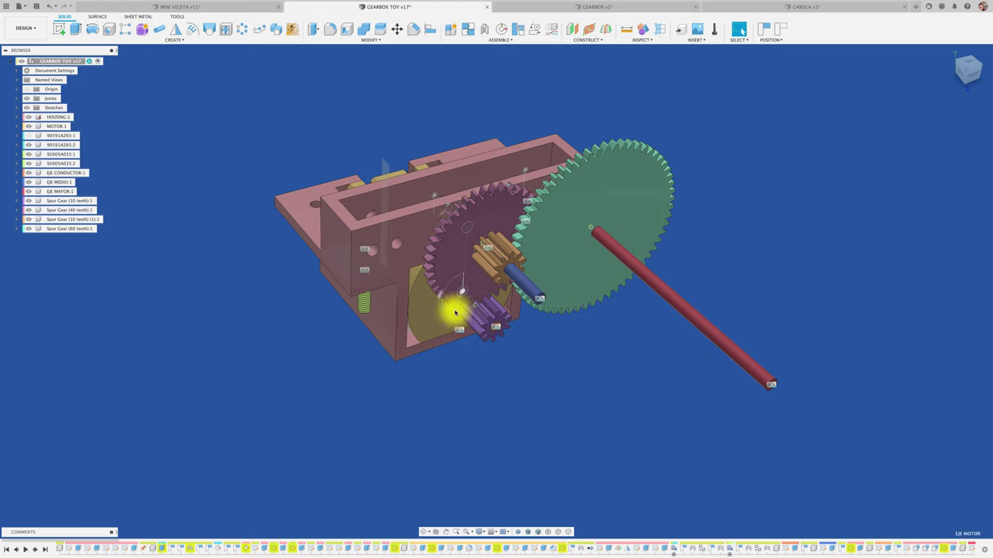
left_click(456, 312)
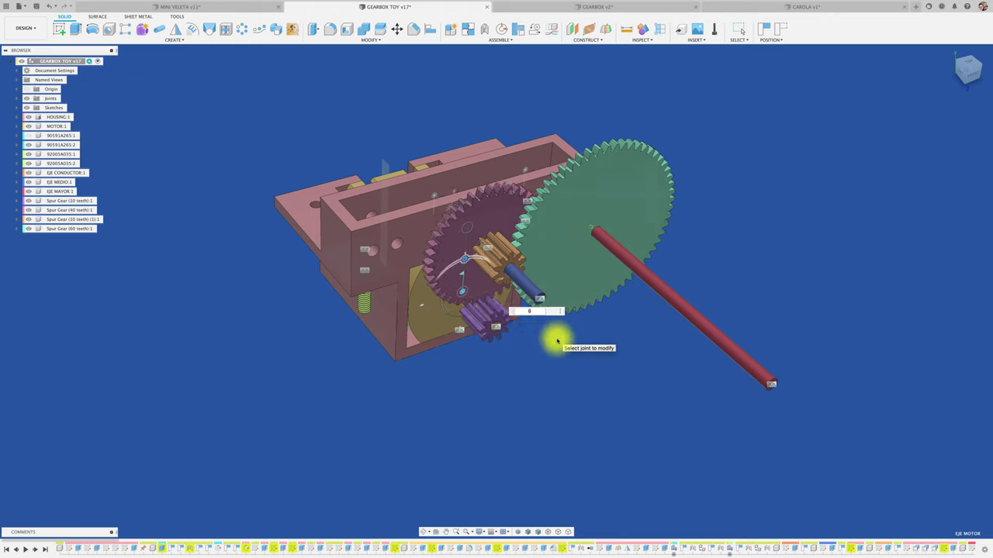
key("Escape")
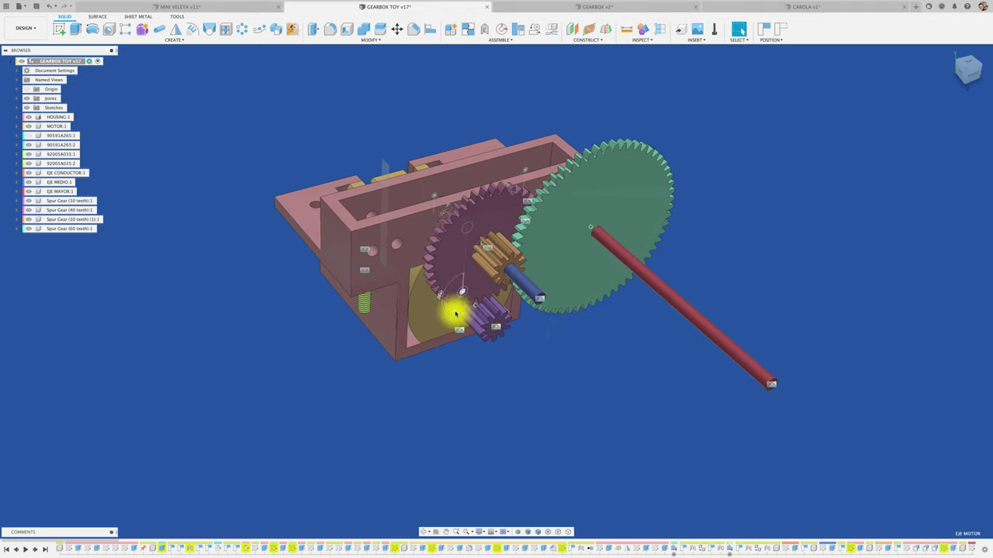
right_click(456, 313)
left_click(456, 396)
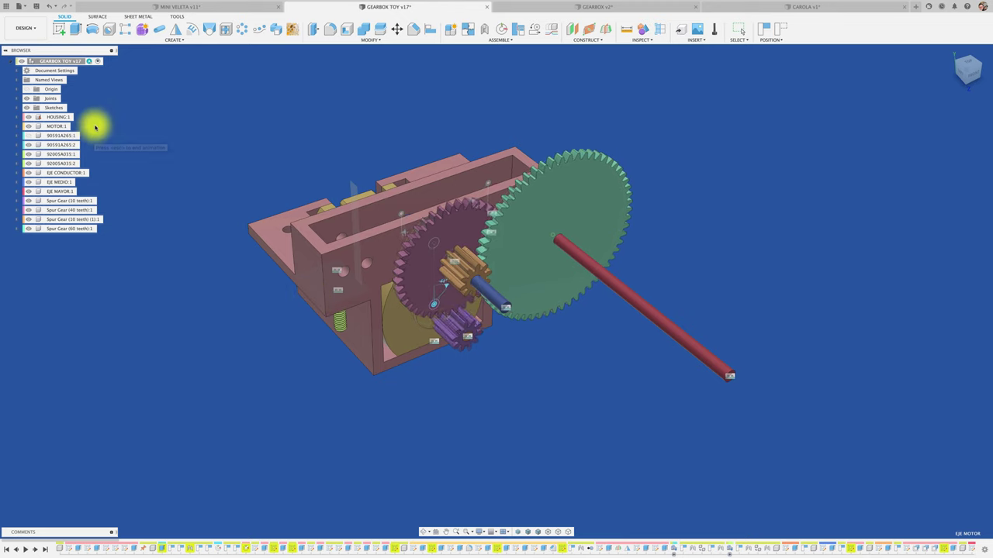
- Expand the Joints folder, stop the joint animation, and start a new Motion Study placed lower centre
left_click(17, 98)
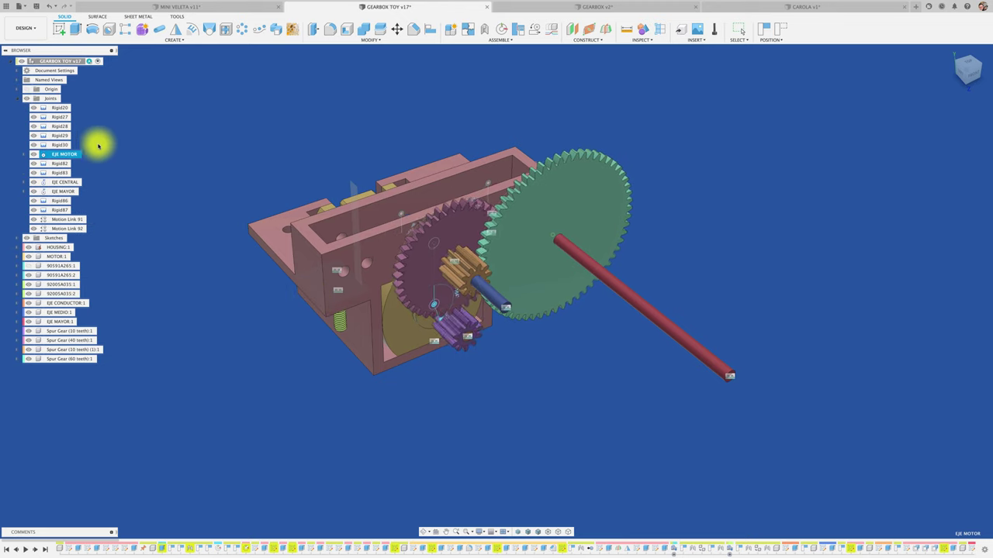
left_click(156, 273)
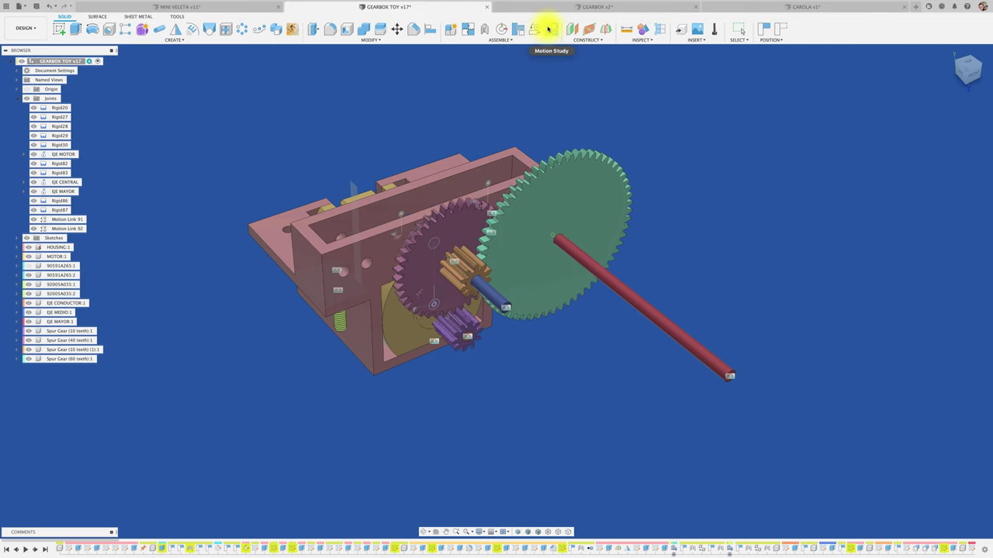
key("Escape")
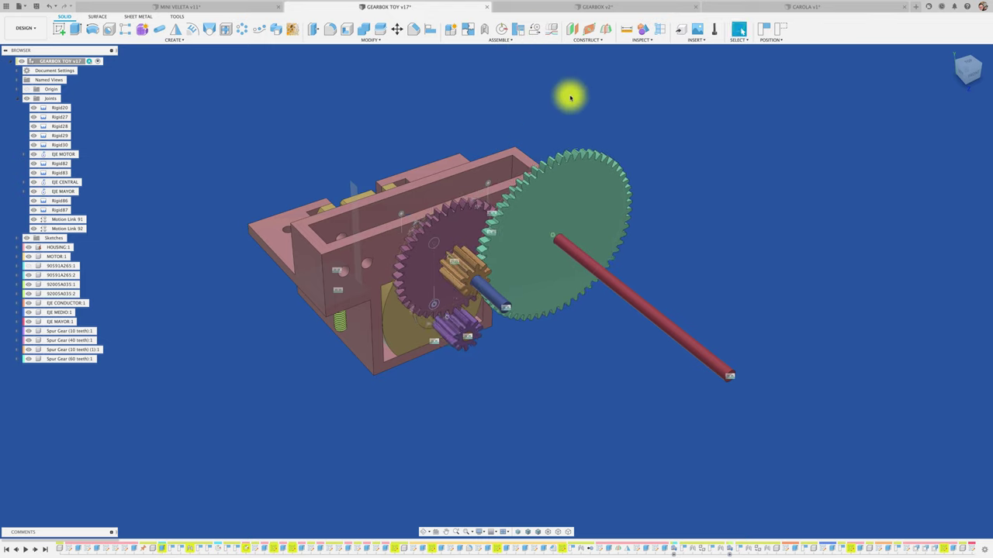
left_click(551, 29)
left_click_drag(642, 415, 522, 364)
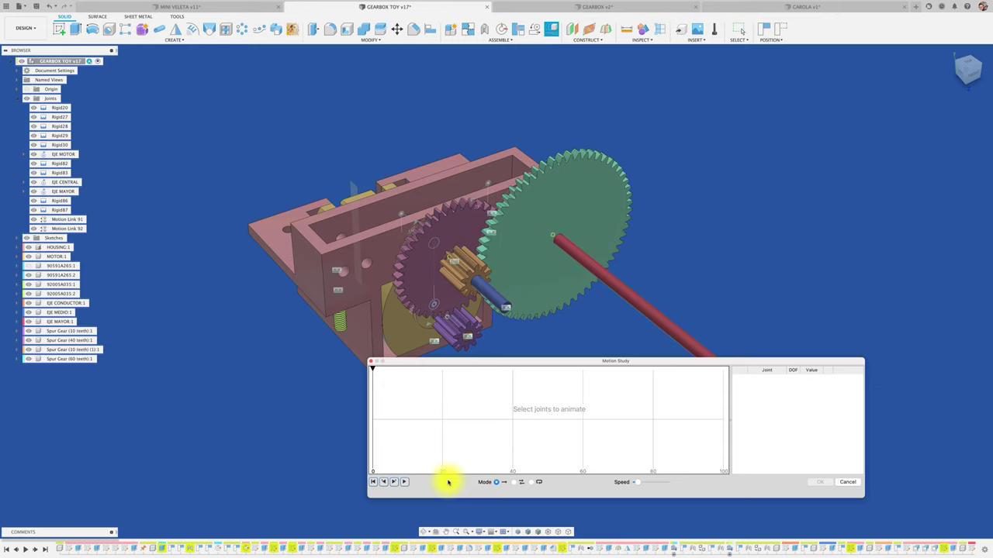
- Set the study to play once and add the EJE MOTOR joint to it
left_click(497, 483)
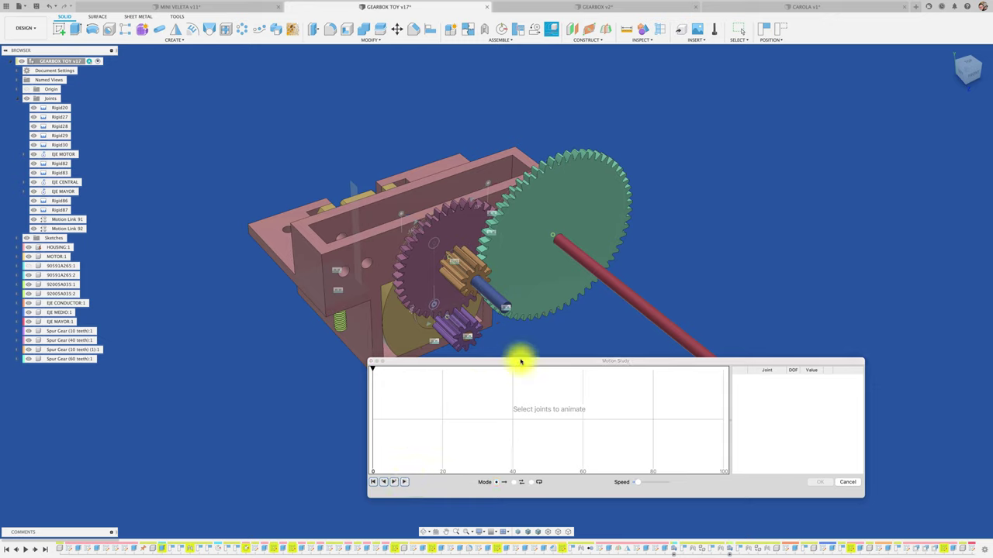
left_click(429, 327)
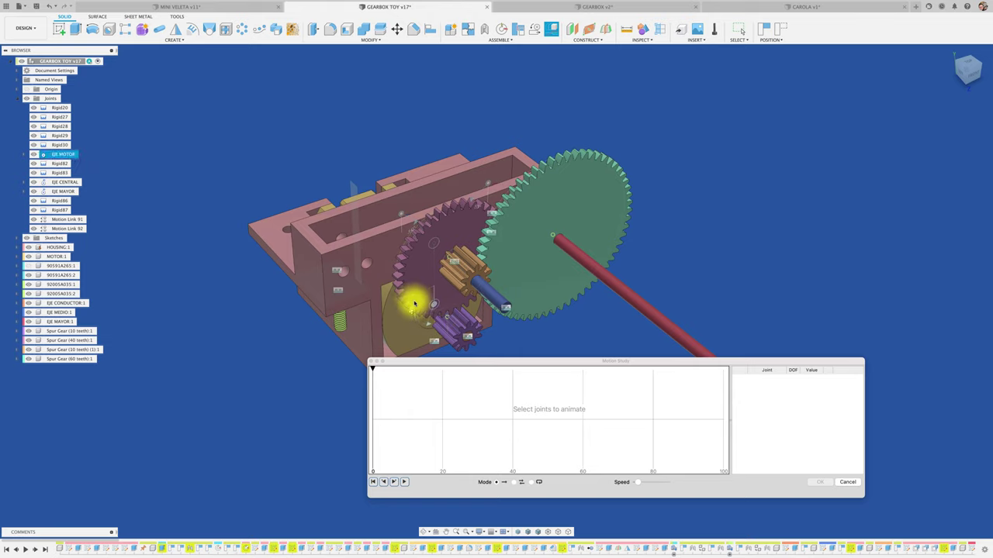
left_click(428, 326)
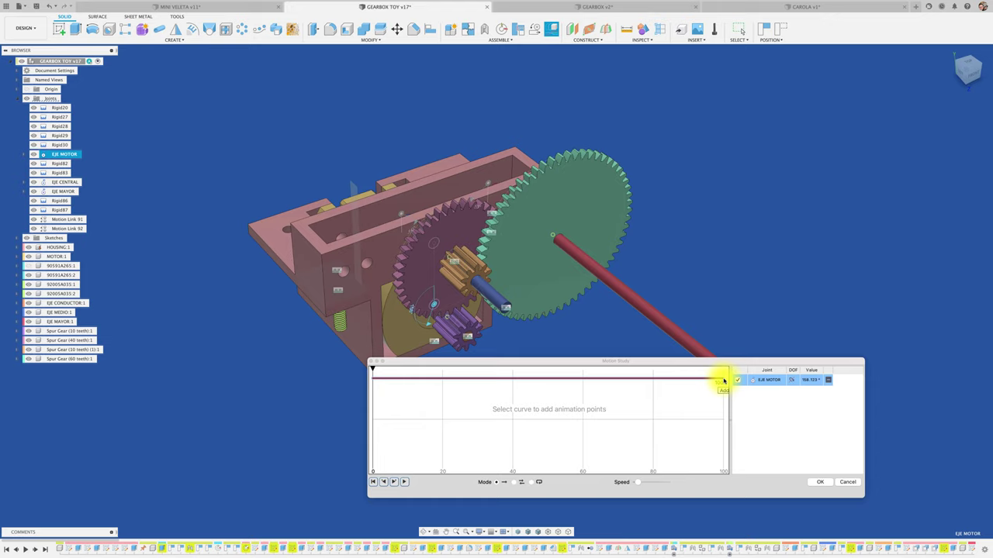
- Add a point at step 100 on the EJE MOTOR curve with angle 360
left_click(724, 381)
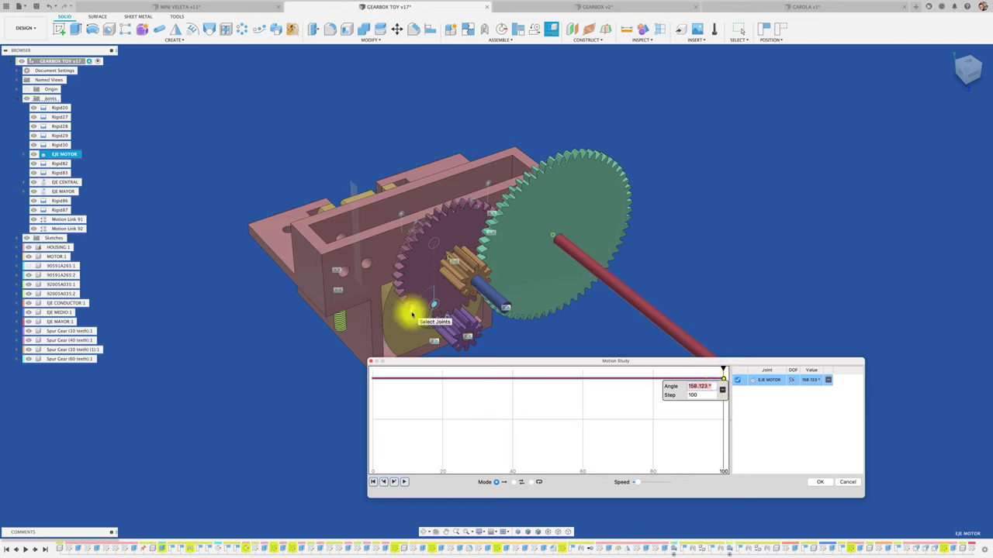
left_click(711, 388)
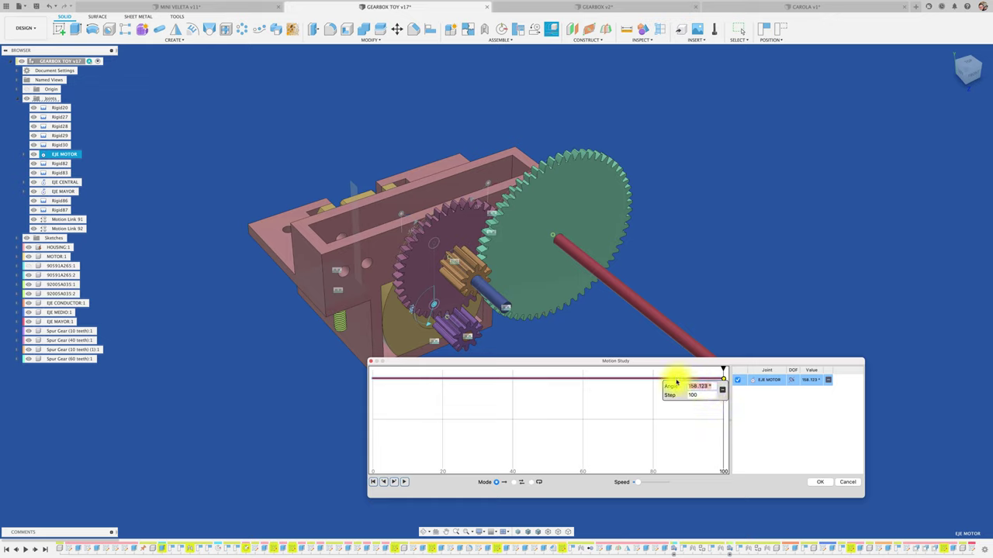
type("360")
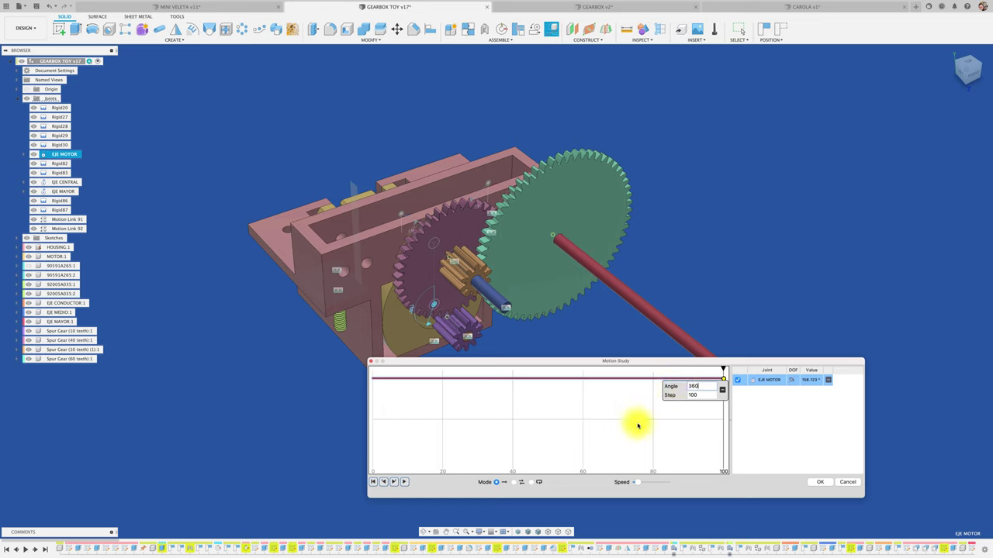
key("Return")
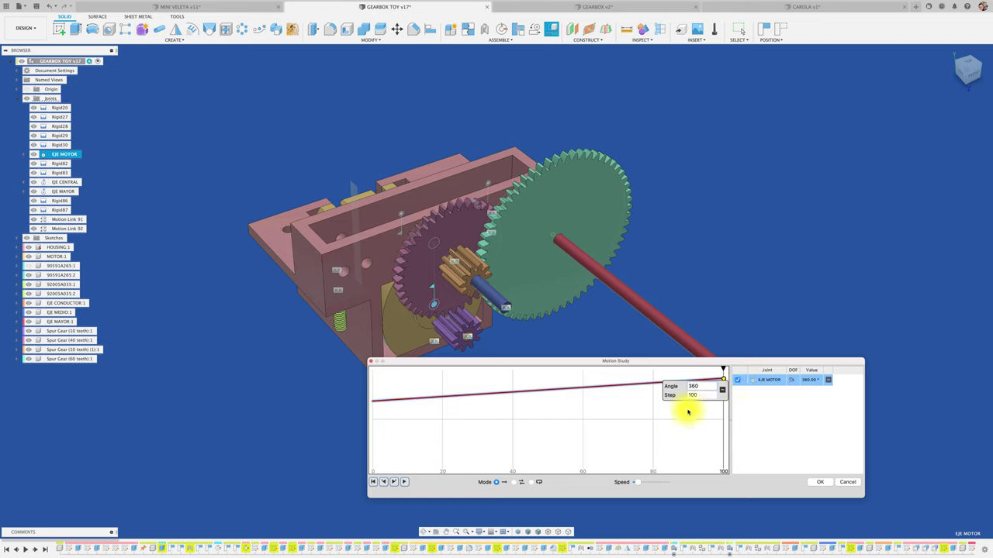
left_click(404, 482)
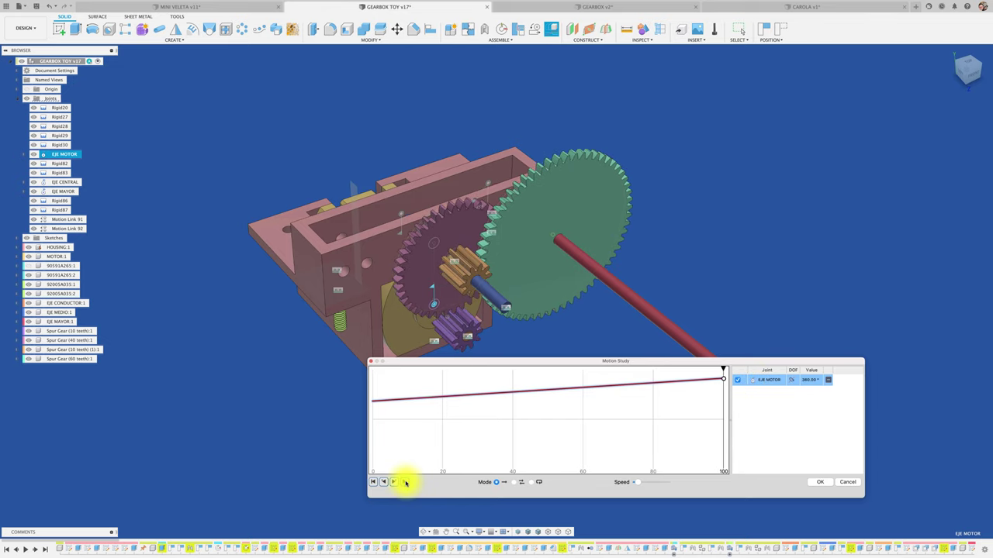
left_click(504, 483)
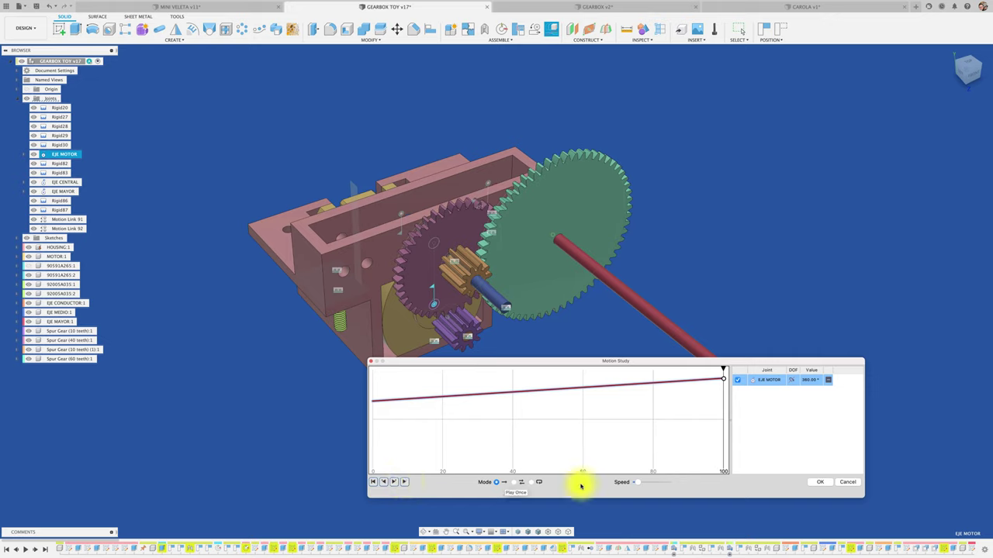
left_click(404, 481)
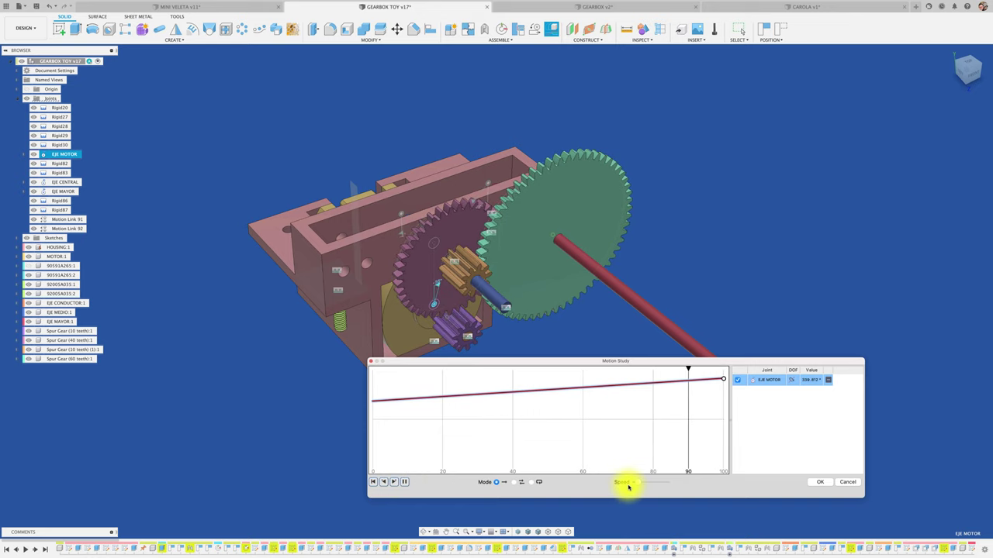
left_click(403, 482)
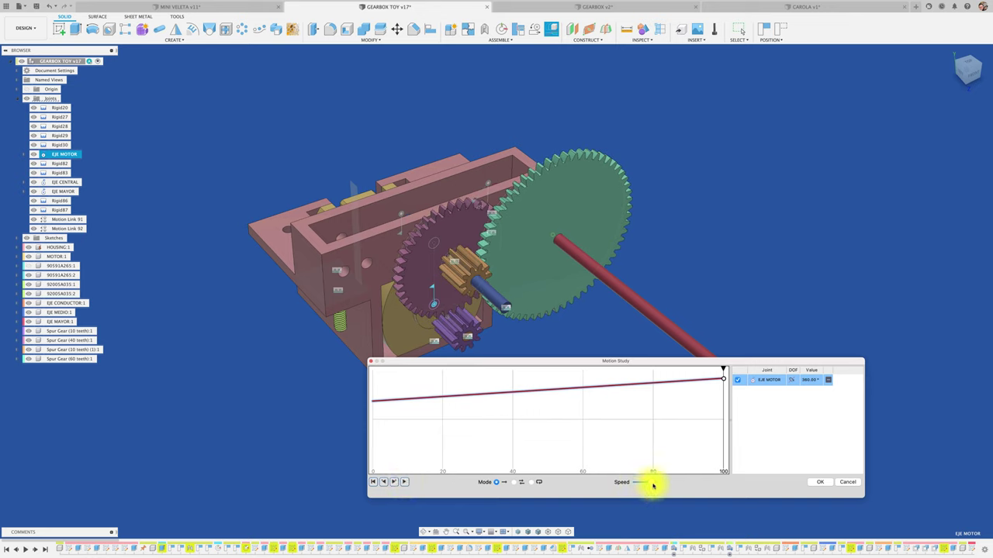
left_click(403, 482)
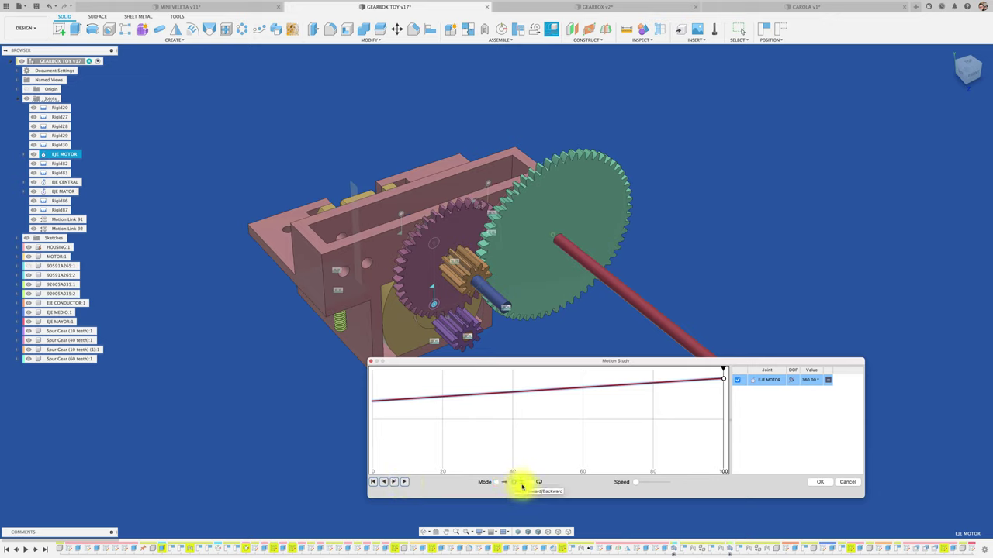
- Play the study forward/backward, then switch to Loop mode at a higher playback speed
left_click(520, 484)
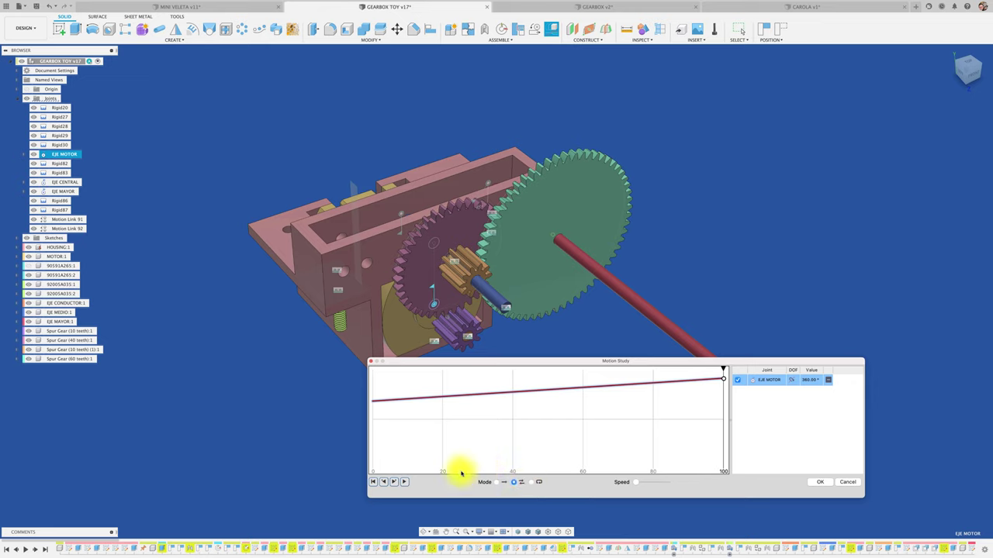
left_click(404, 482)
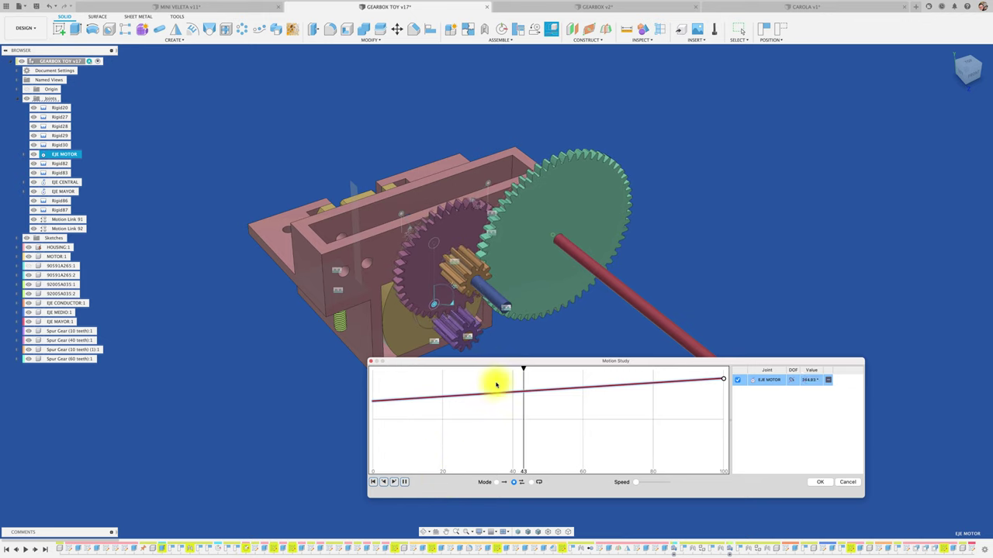
left_click(584, 432)
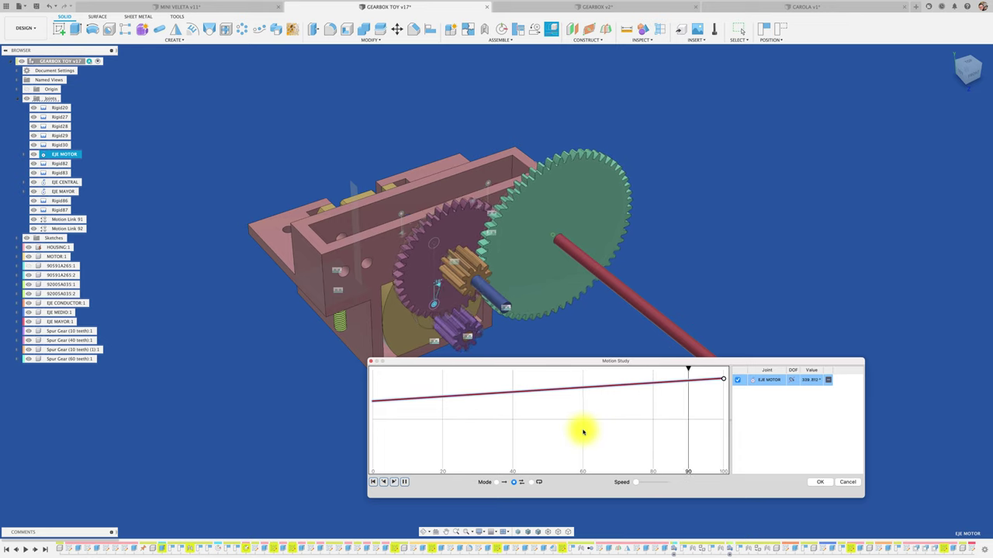
left_click(533, 482)
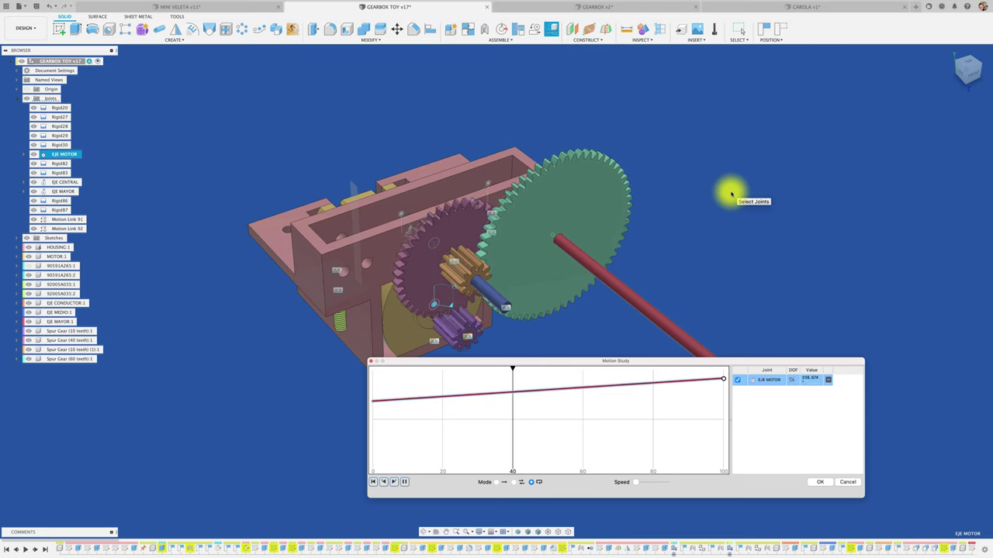
left_click(637, 485)
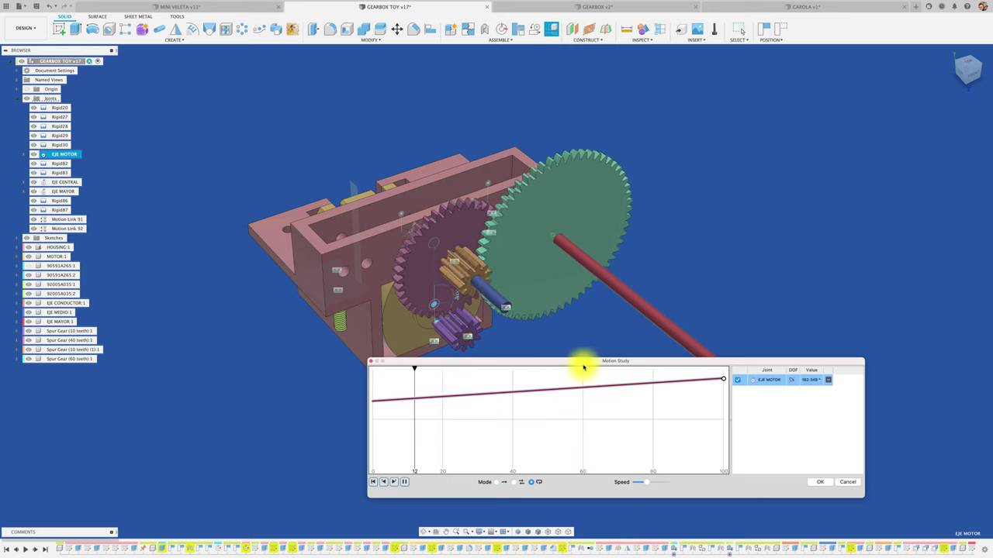
left_click_drag(571, 362, 534, 376)
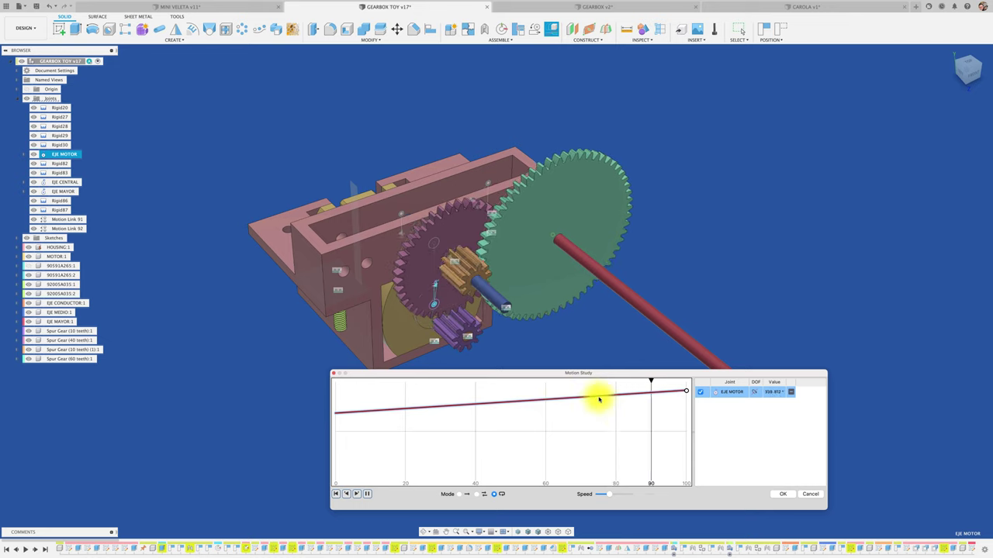
- Raise the end point's angle to 100000, fine-tune playback speed, and add a point at step 50
left_click(686, 394)
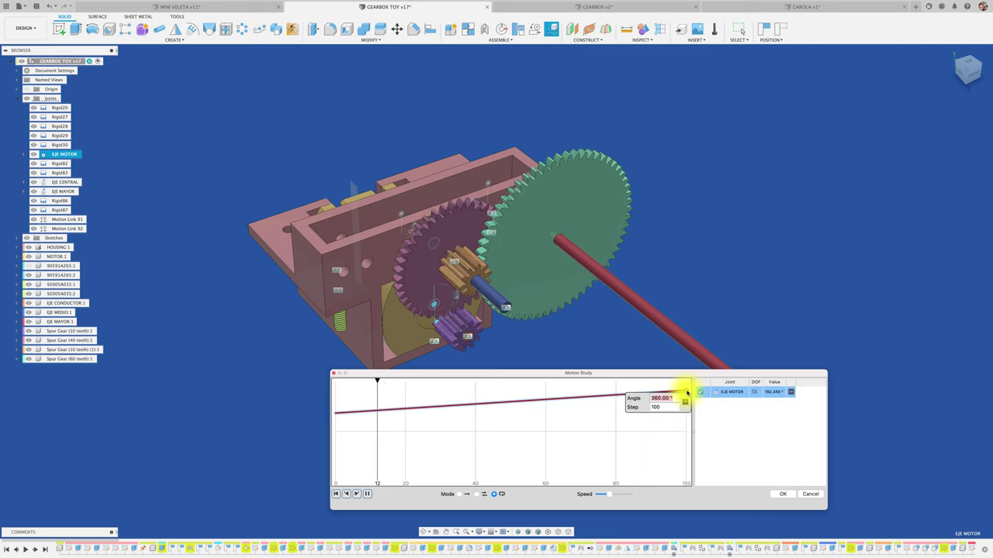
type("100000")
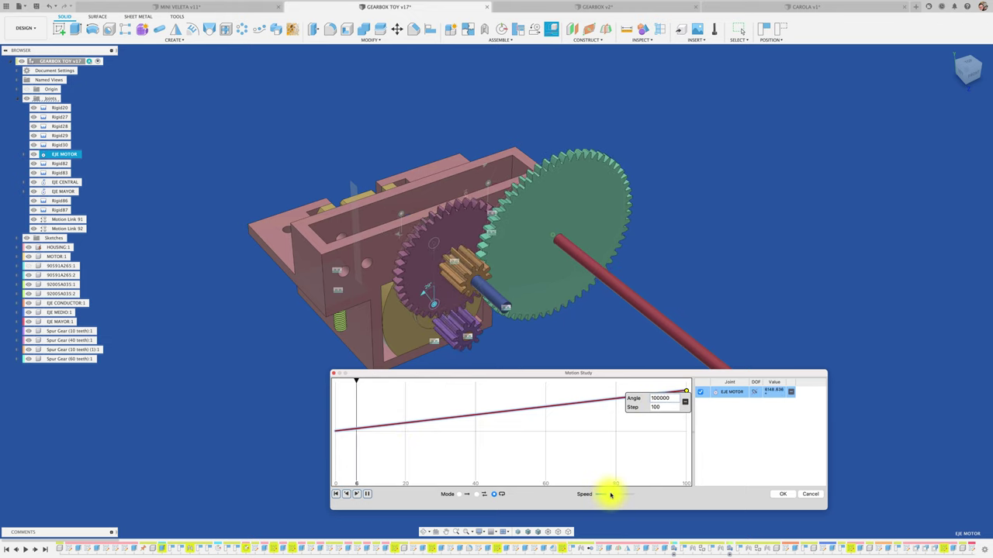
left_click_drag(611, 495, 630, 495)
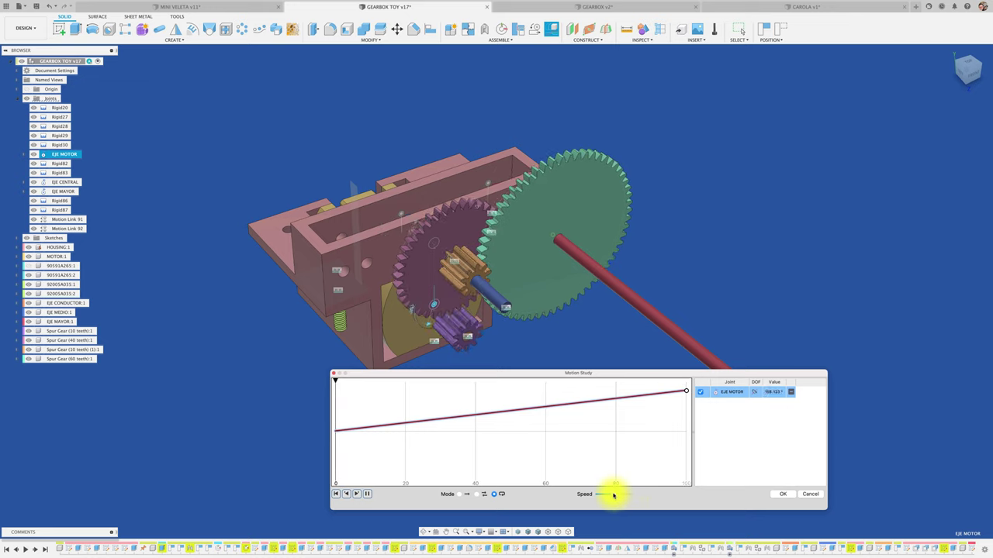
left_click_drag(613, 495, 596, 494)
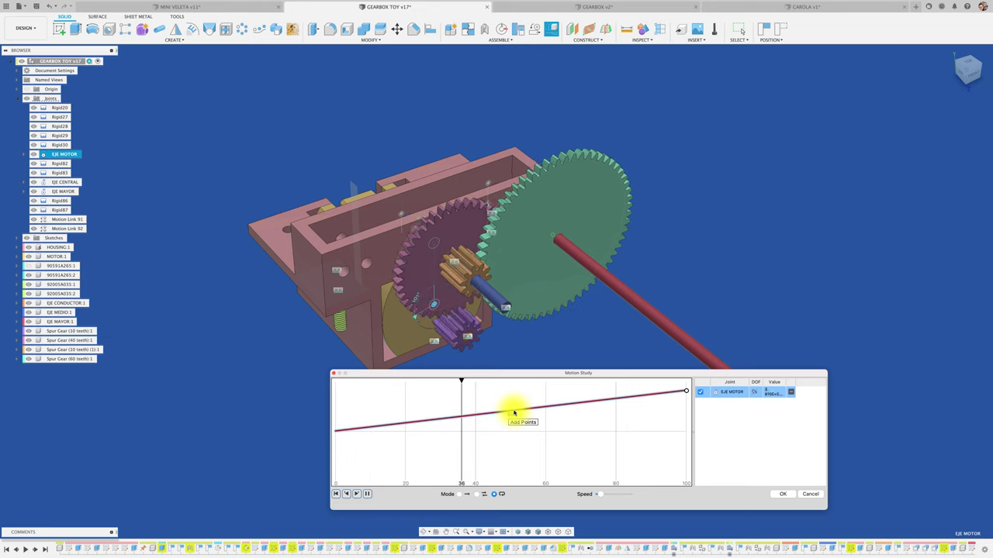
left_click(512, 412)
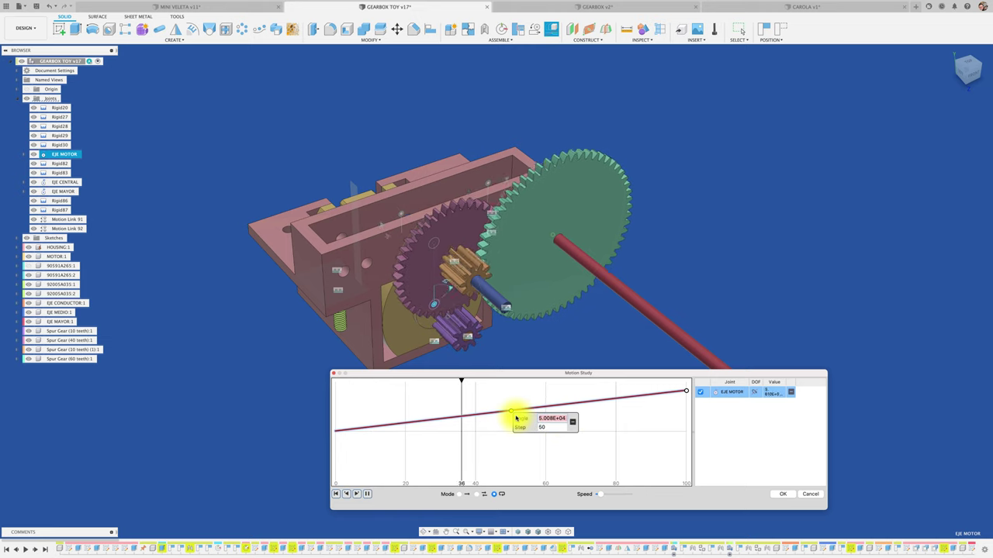
- Set the step-50 keyframe angle to 360, stop playback and rewind to step 0
key("BackSpace")
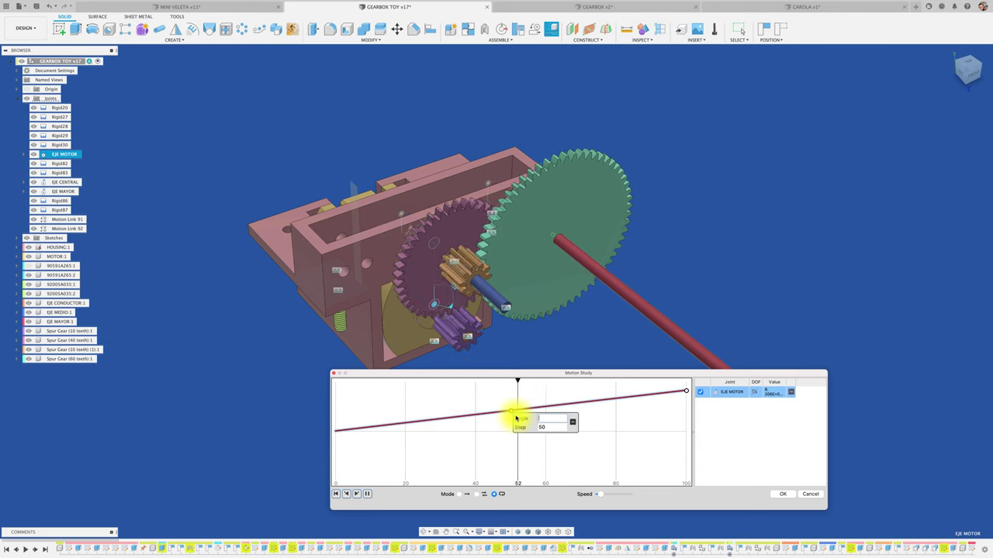
type("3")
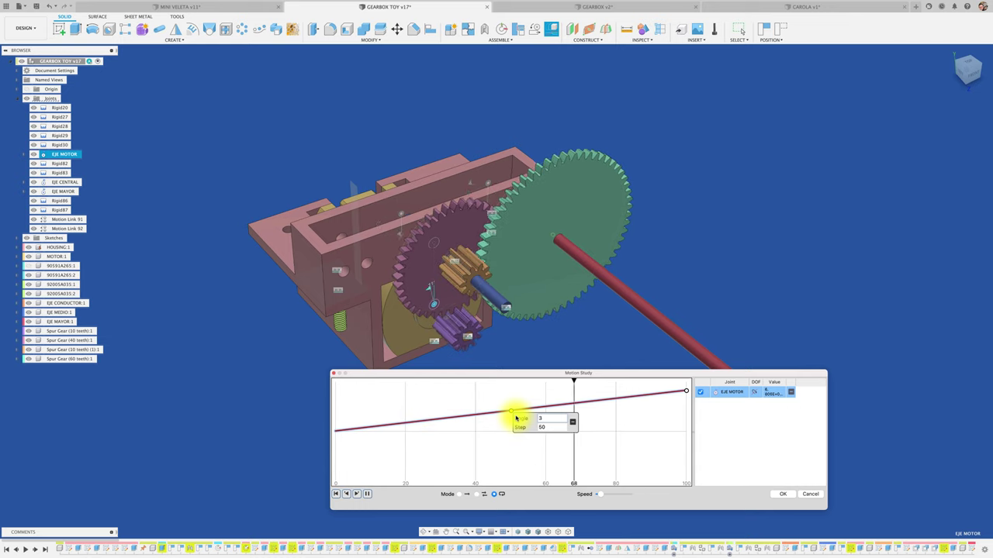
type("60")
key("Return")
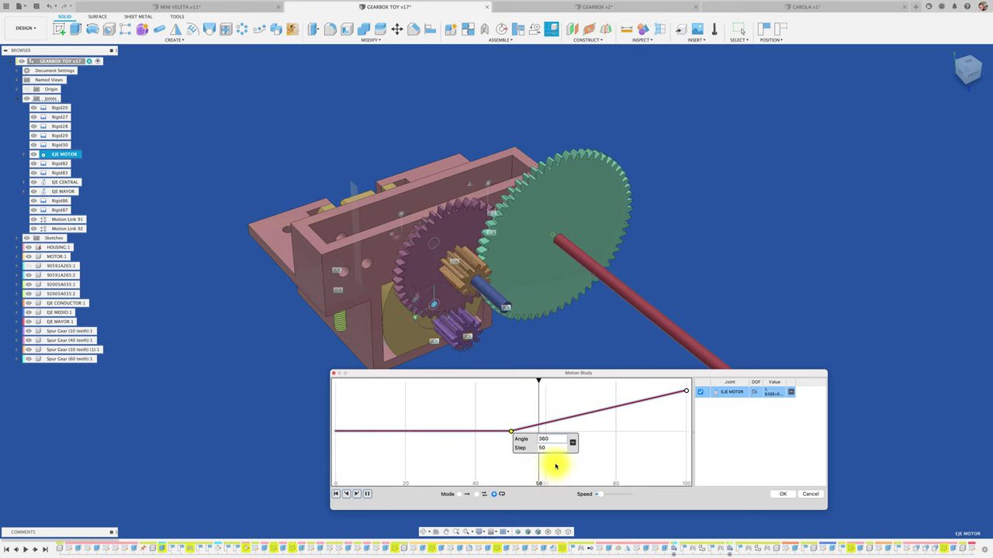
left_click(367, 493)
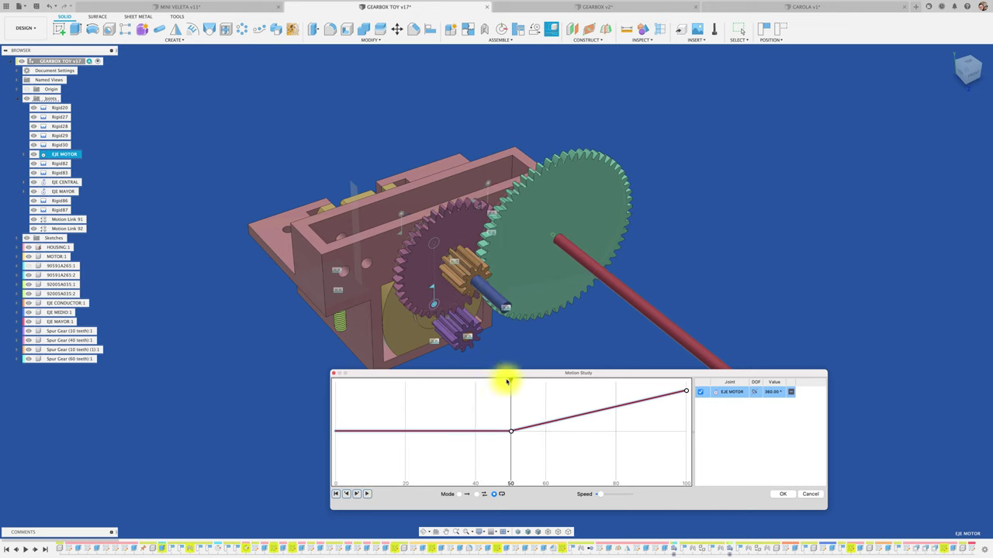
mouse_move(510, 378)
left_mouse_down()
mouse_move(338, 380)
mouse_move(484, 397)
mouse_move(690, 375)
mouse_move(439, 401)
mouse_move(310, 401)
left_mouse_up()
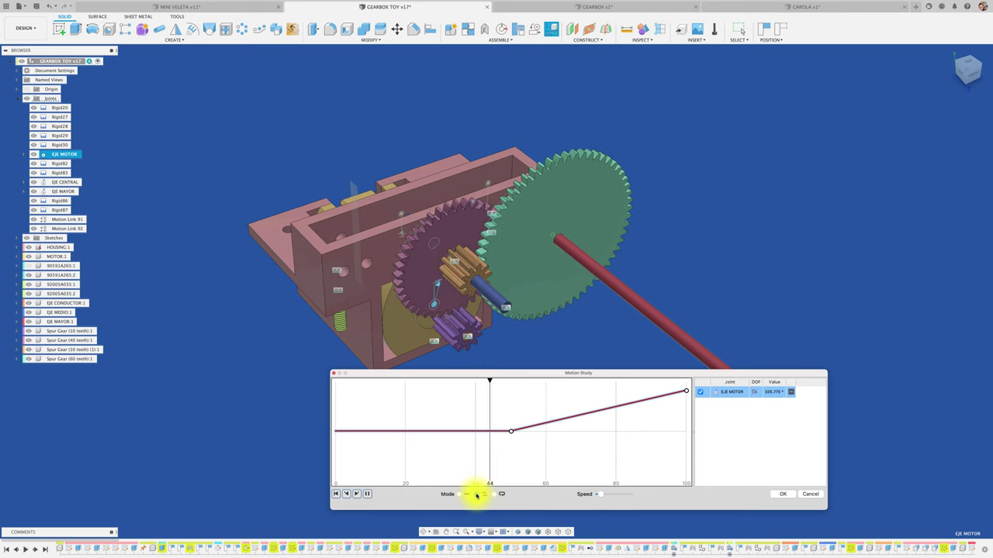
- Use Play Forward/Backward mode and add a keyframe at step 75 on the EJE MOTOR curve
left_click(477, 495)
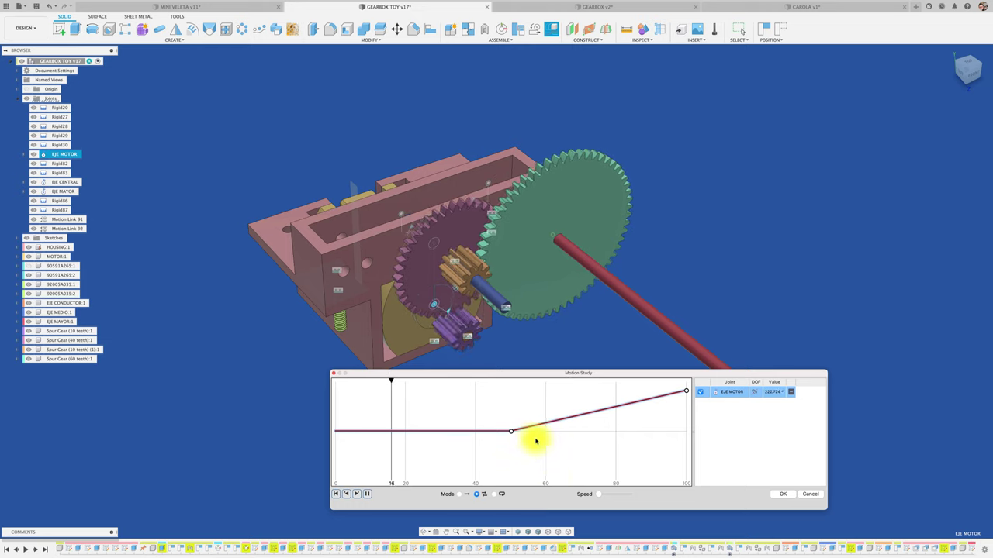
left_click(510, 431)
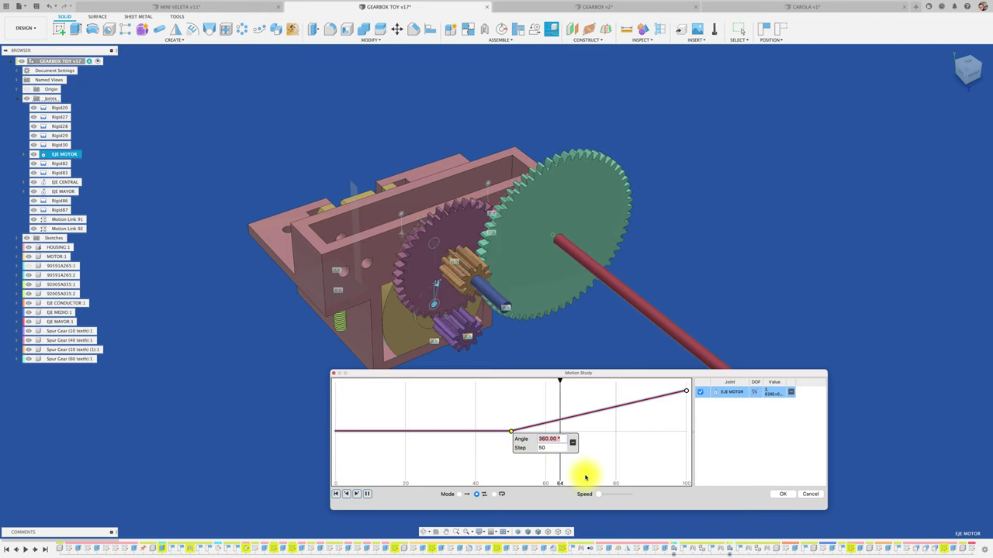
left_click(598, 410)
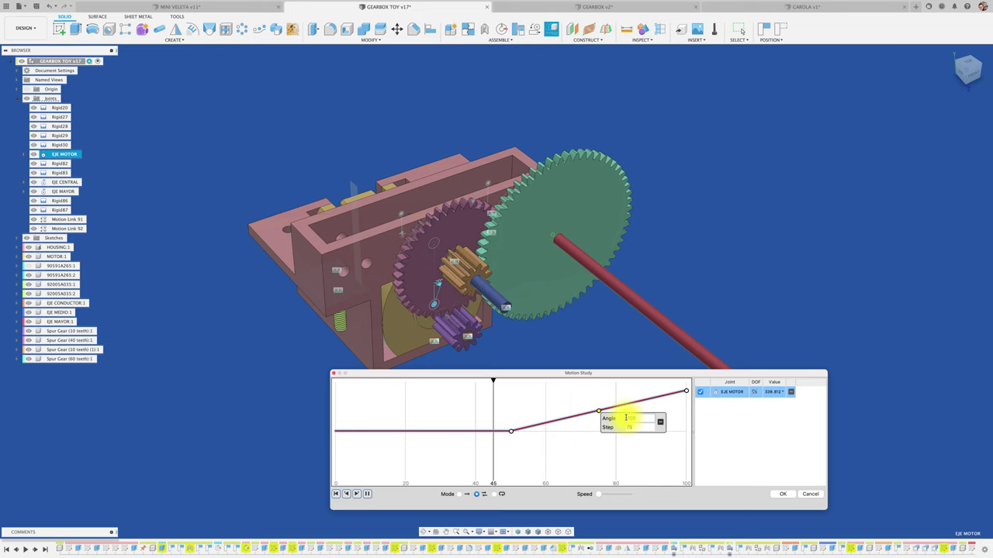
- Give the step-75 keyframe an angle of 700, set looping playback, and save as MotionStudy-4
type("700")
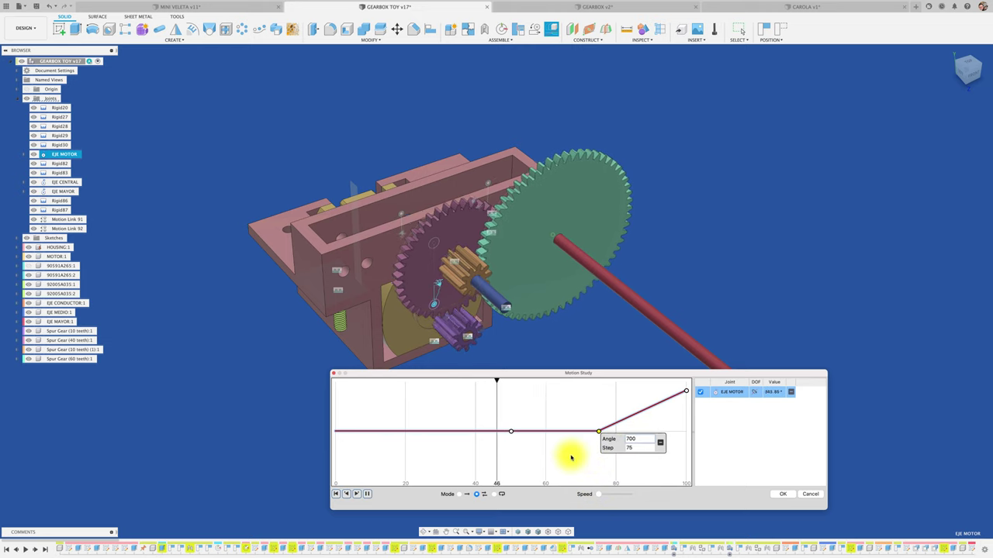
left_click(494, 494)
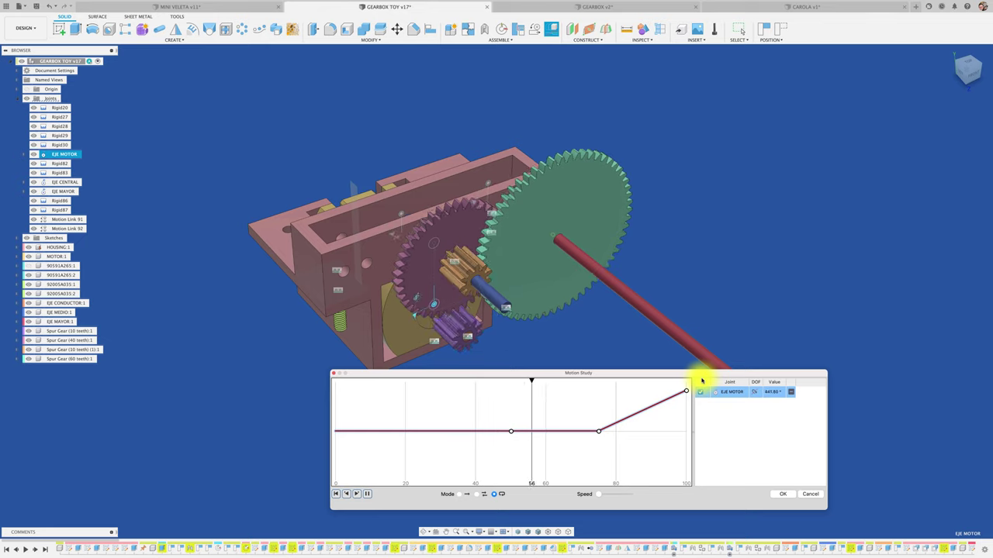
left_click(781, 495)
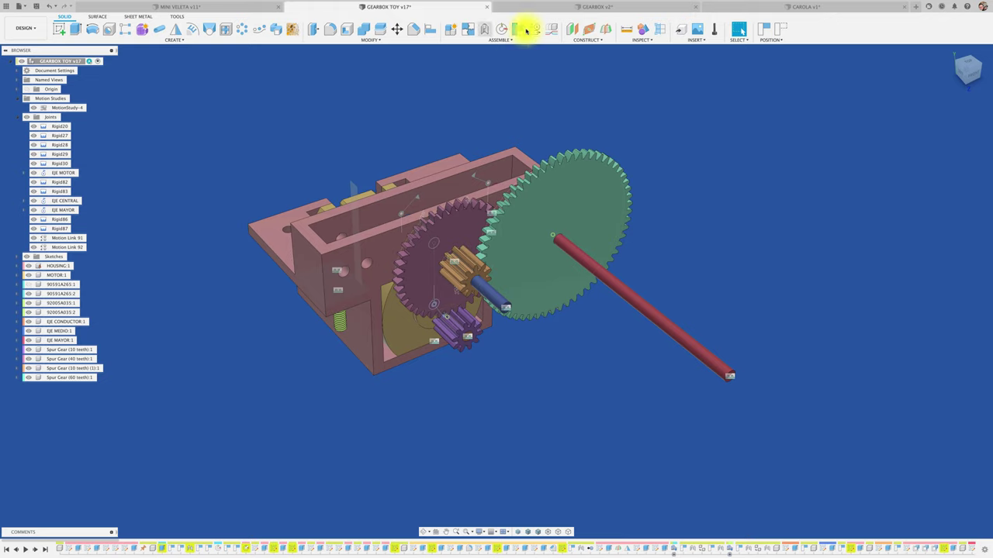
- In GEARBOX v2, create a motion study for joint Rev2 reaching 360° at step 50 and play it
left_click(543, 8)
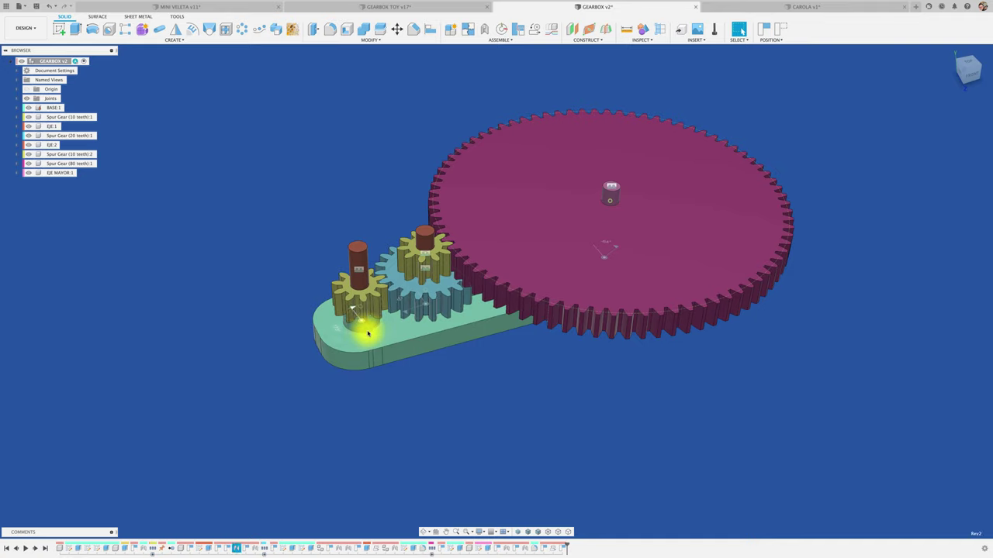
left_click(368, 334)
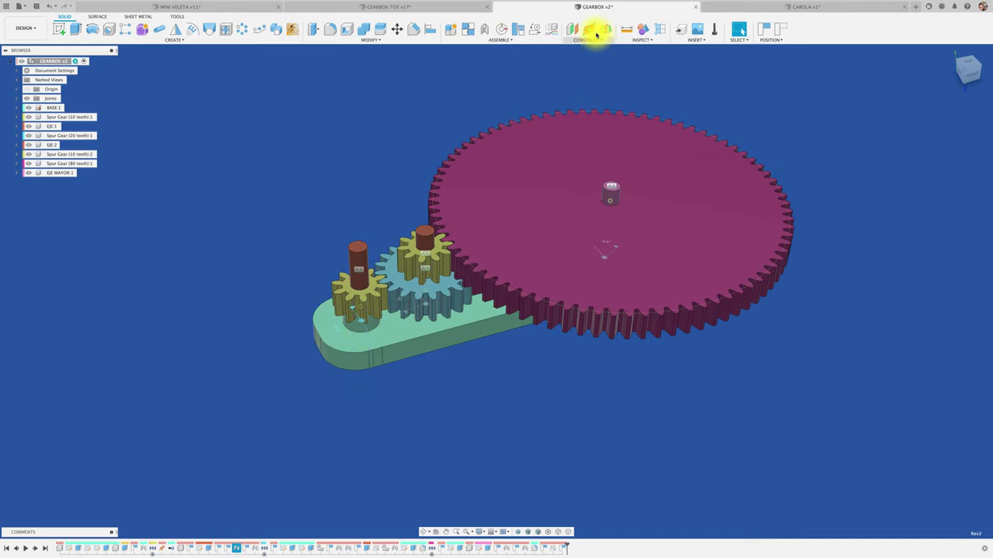
left_click(551, 29)
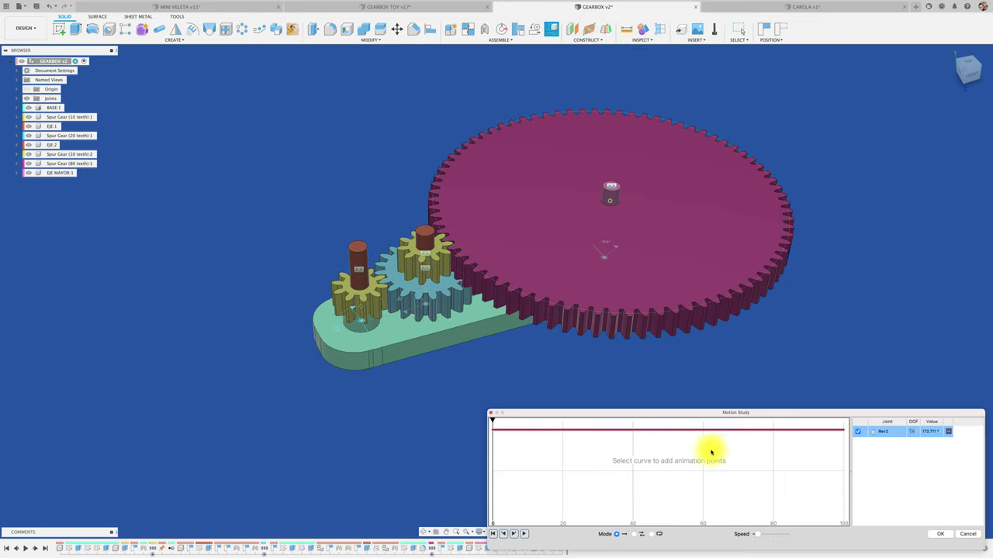
left_click(843, 432)
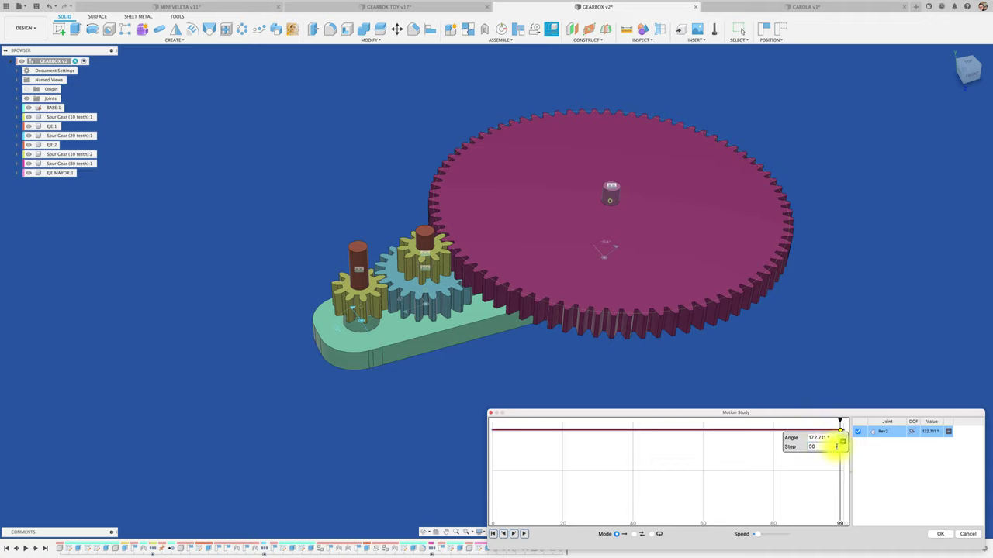
left_click_drag(833, 439, 788, 437)
type("360")
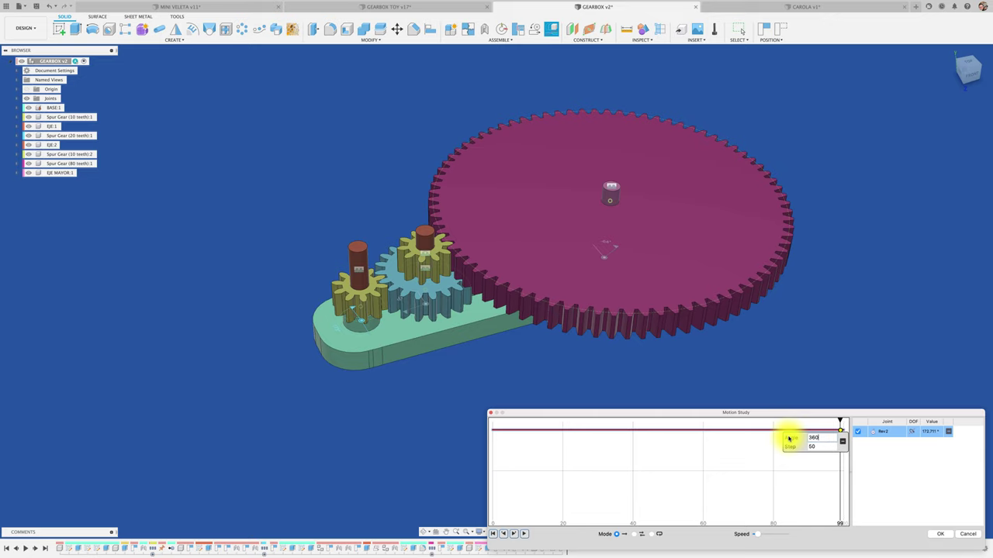
key("Return")
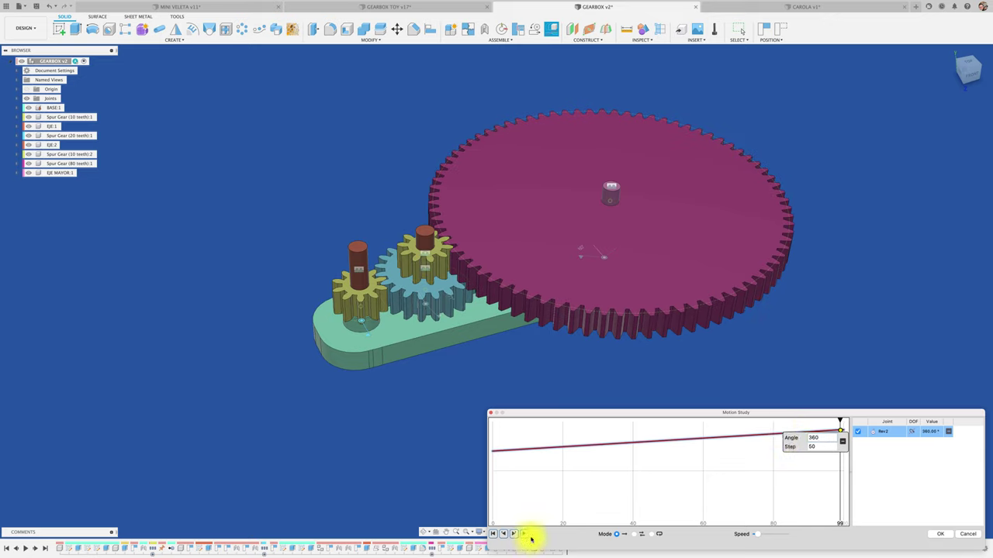
left_click(524, 534)
- Set Rev2's end point at step 100 to -360°, switch playback to loop, and save the study
left_click(651, 535)
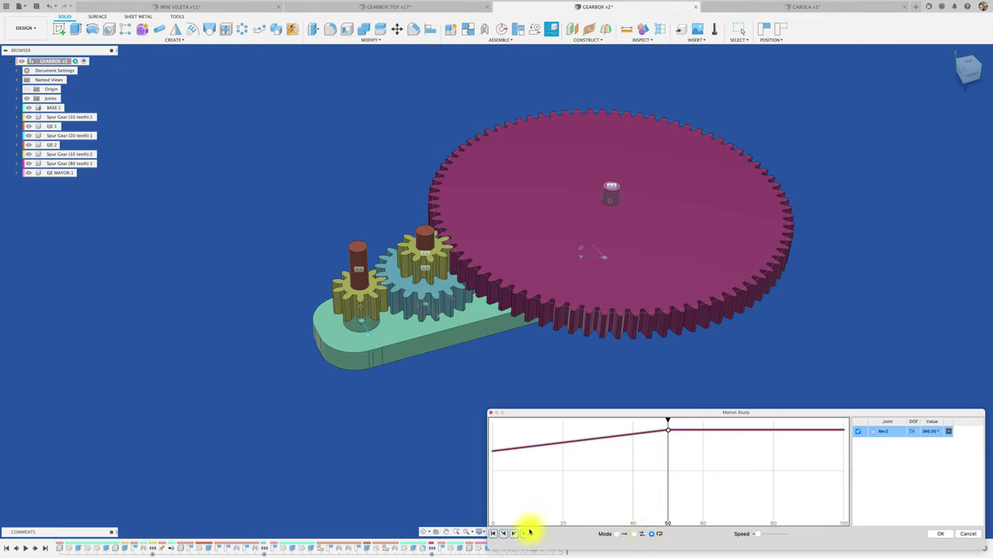
left_click(522, 535)
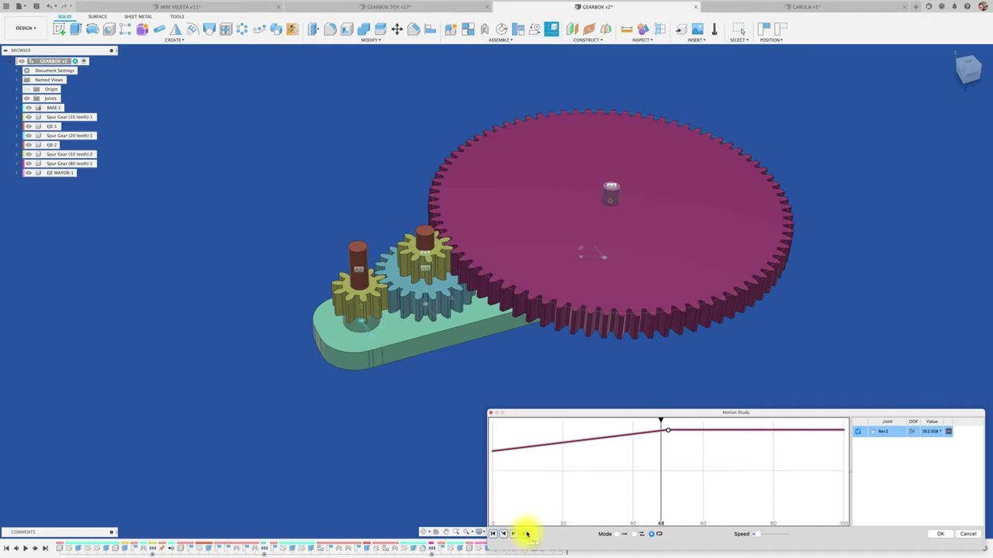
left_click(844, 431)
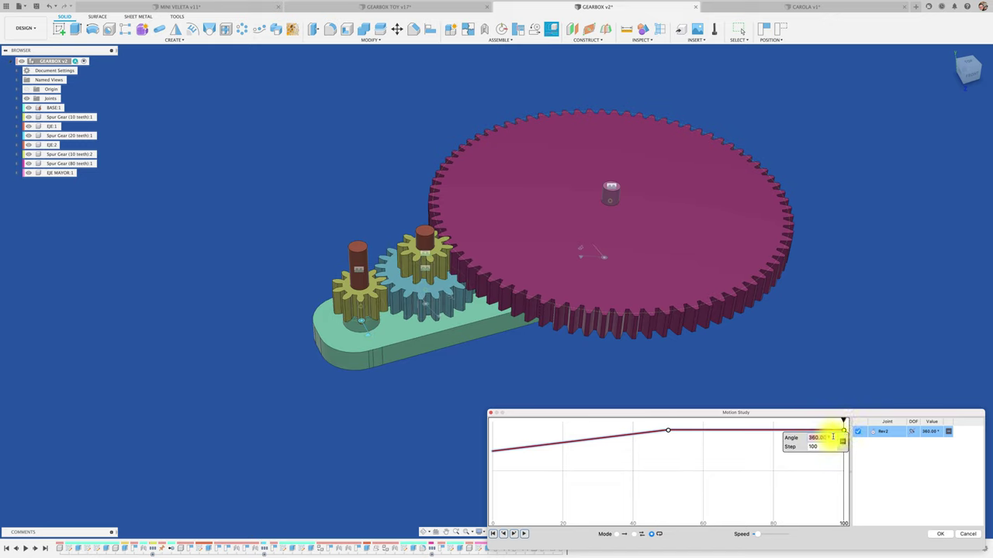
left_click_drag(832, 437, 790, 437)
type("-360")
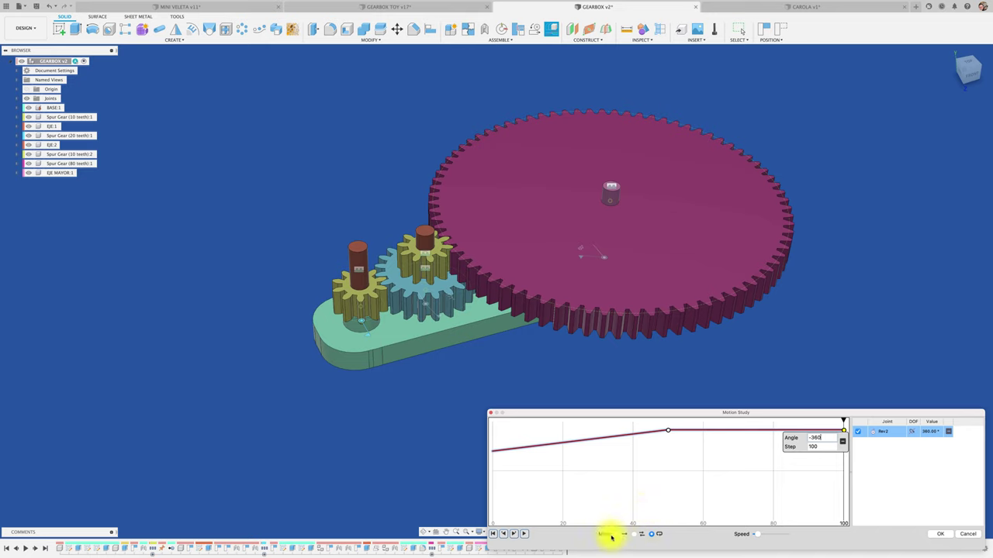
left_click(524, 534)
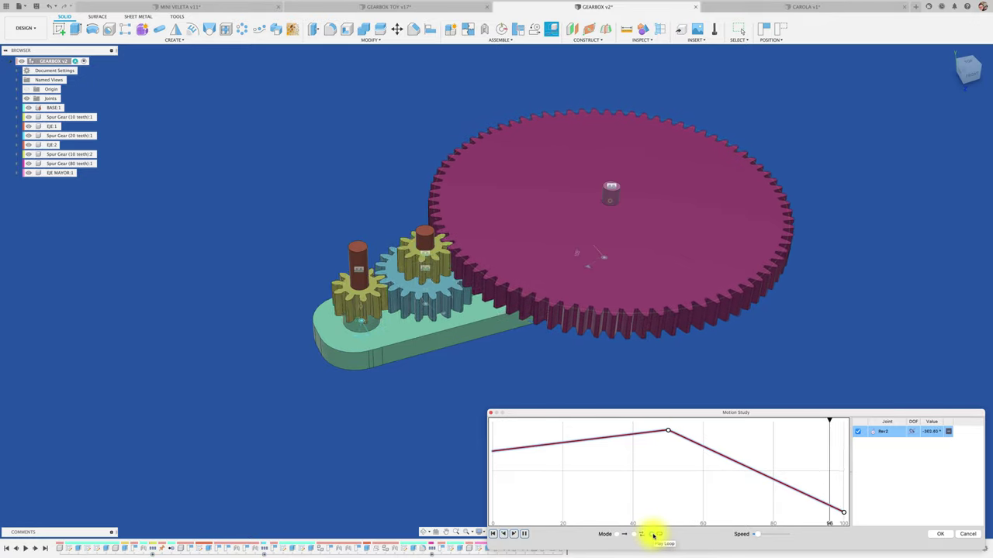
left_click(654, 534)
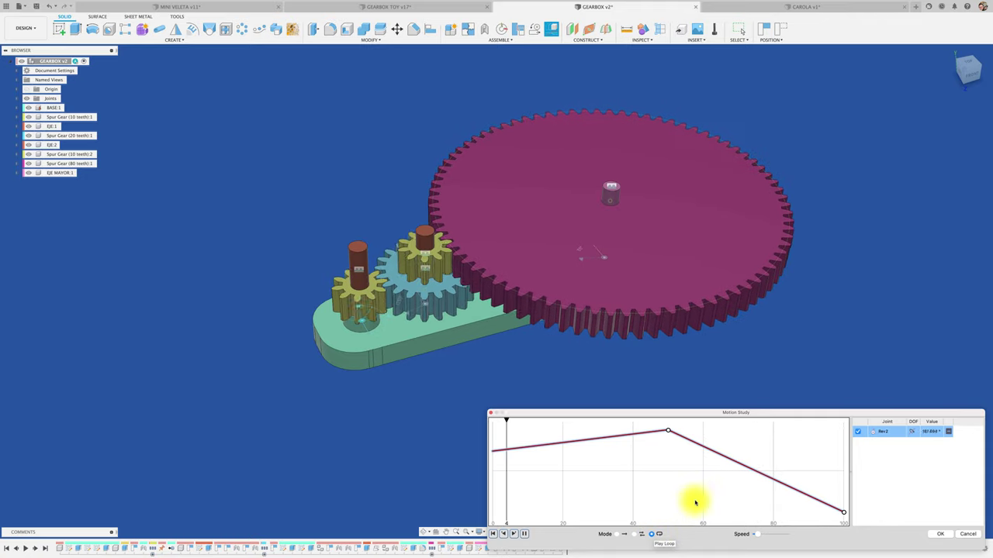
left_click(937, 534)
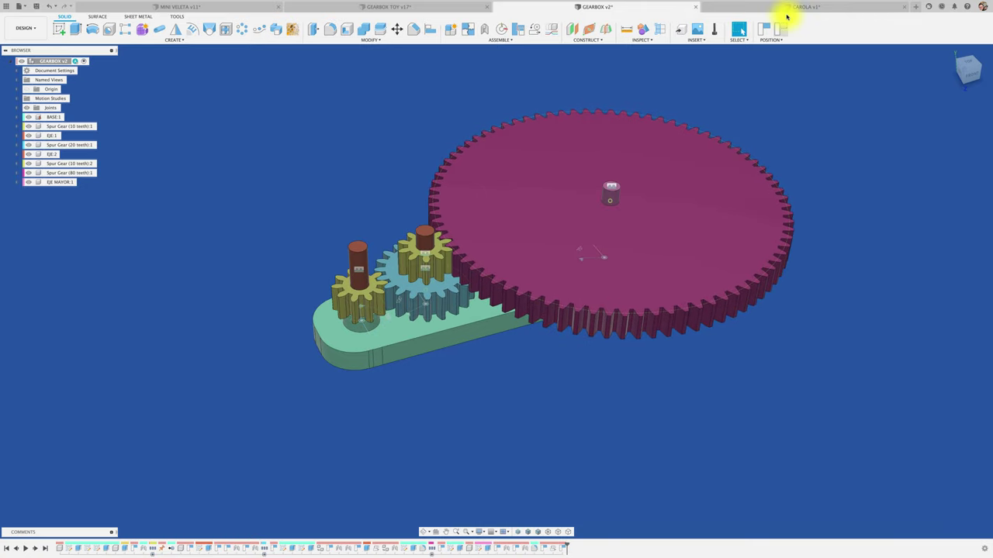
- In CAROLA, start a motion study for the small gear's Rev2 joint with a 360° point
left_click(794, 7)
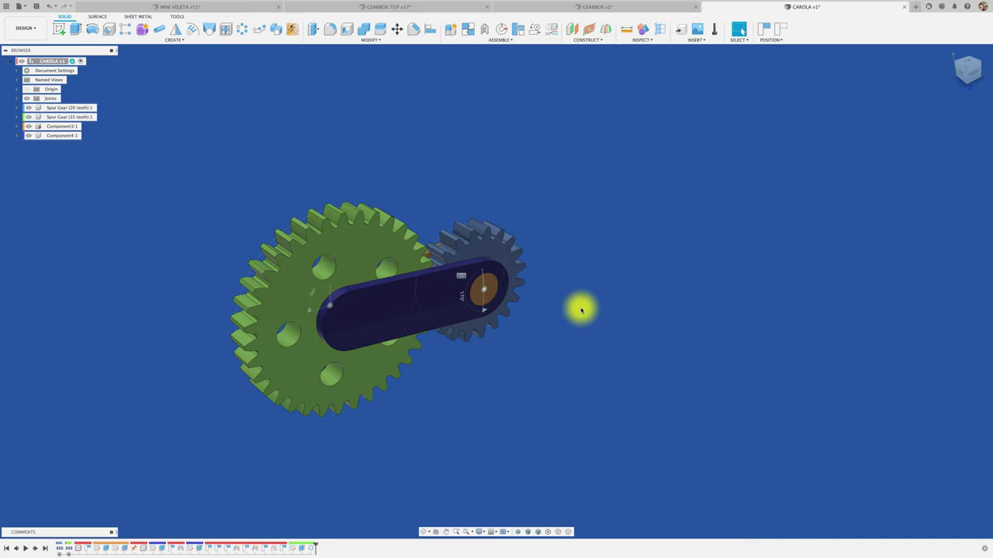
scroll(580, 310, "left", 5, "shift")
scroll(581, 310, "left", 5, "shift")
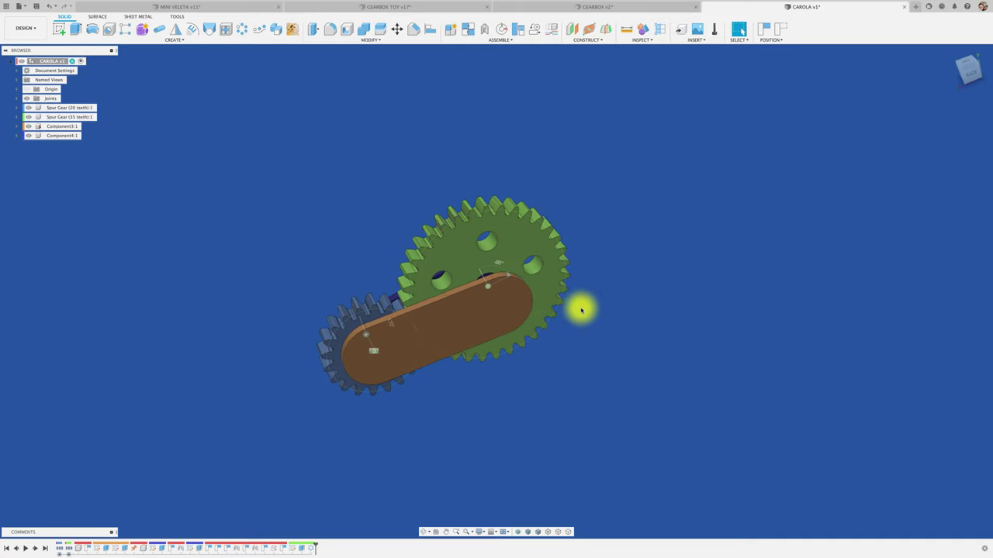
scroll(581, 310, "left", 5, "shift")
scroll(581, 310, "left", 5, "shift")
scroll(581, 308, "left", 5, "shift")
scroll(574, 333, "left", 3, "shift")
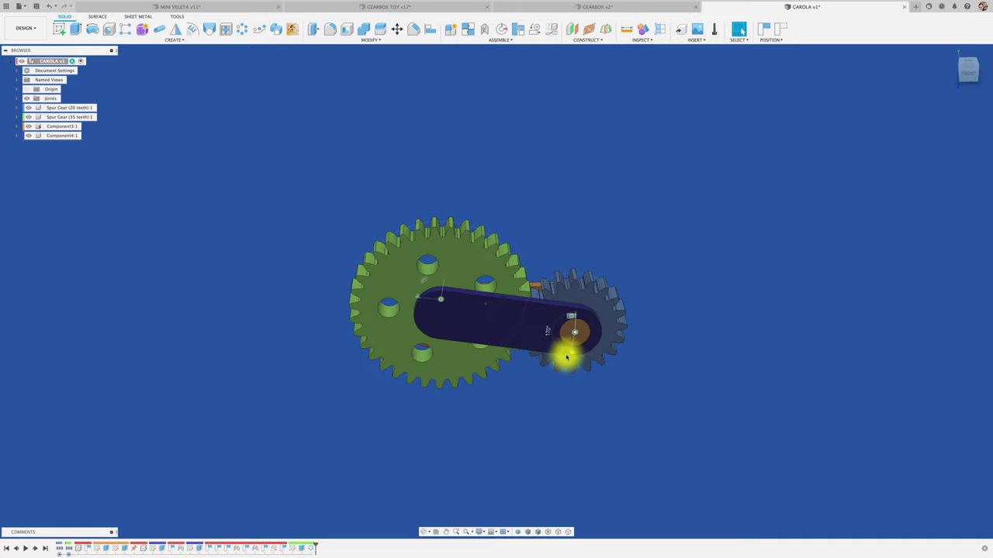
left_click(577, 348)
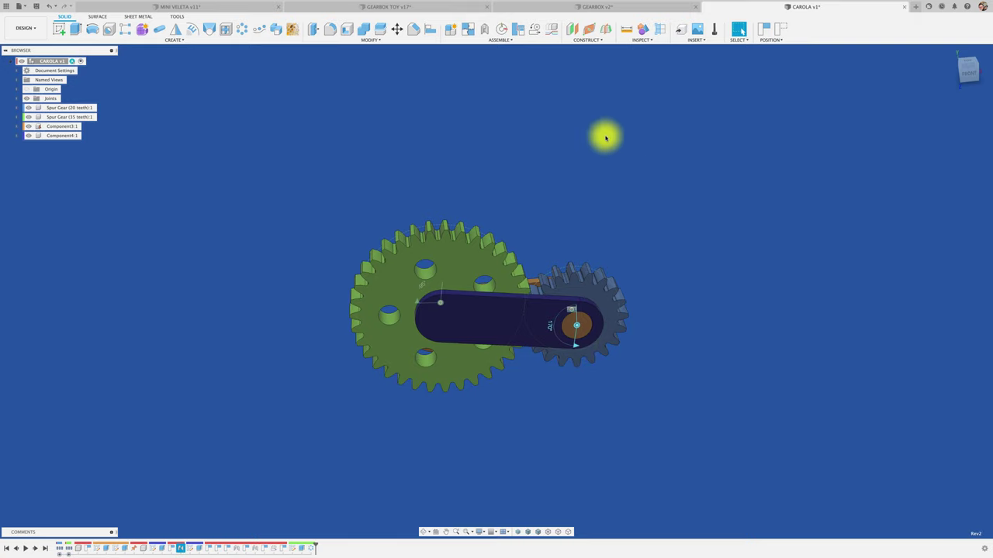
left_click(555, 34)
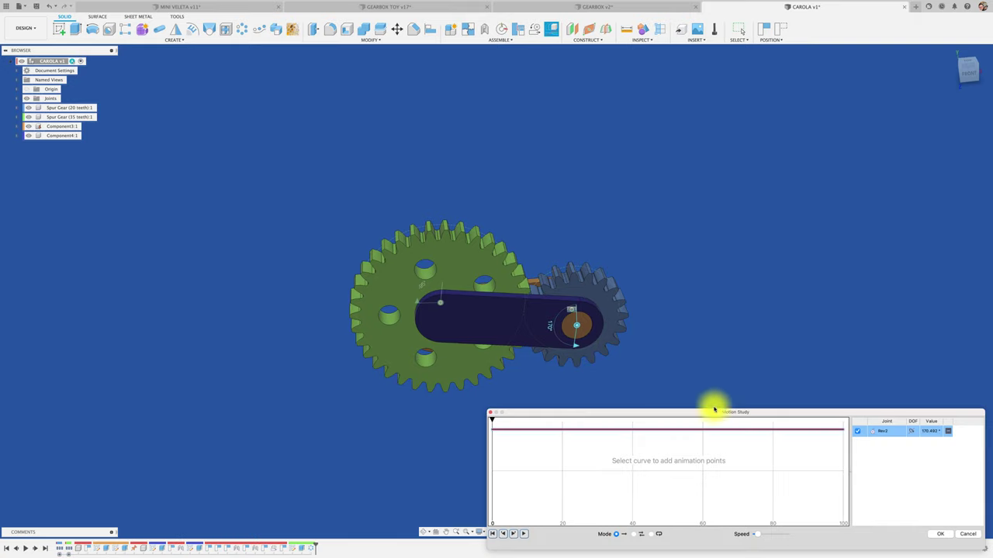
left_click(843, 432)
type("360")
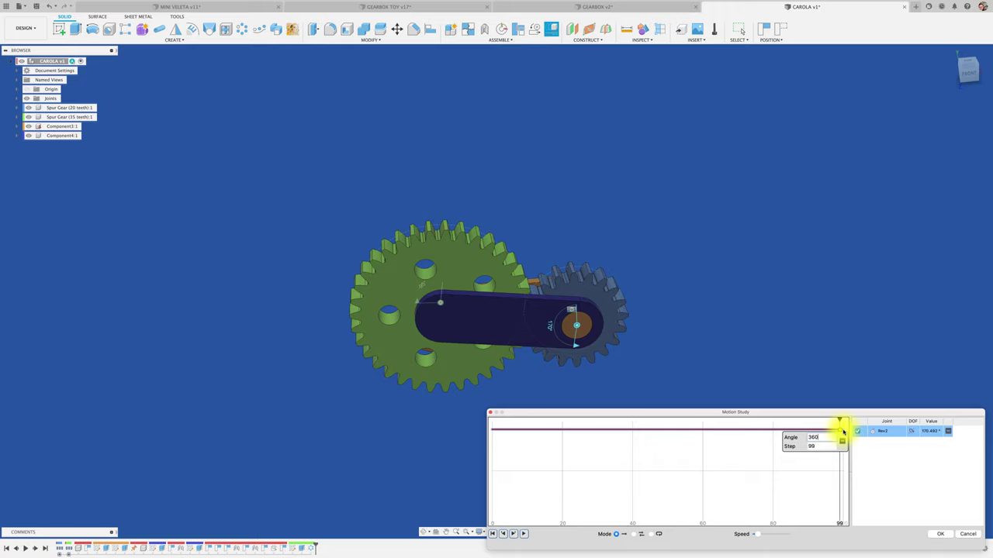
left_click(837, 461)
left_click(826, 448)
type("100")
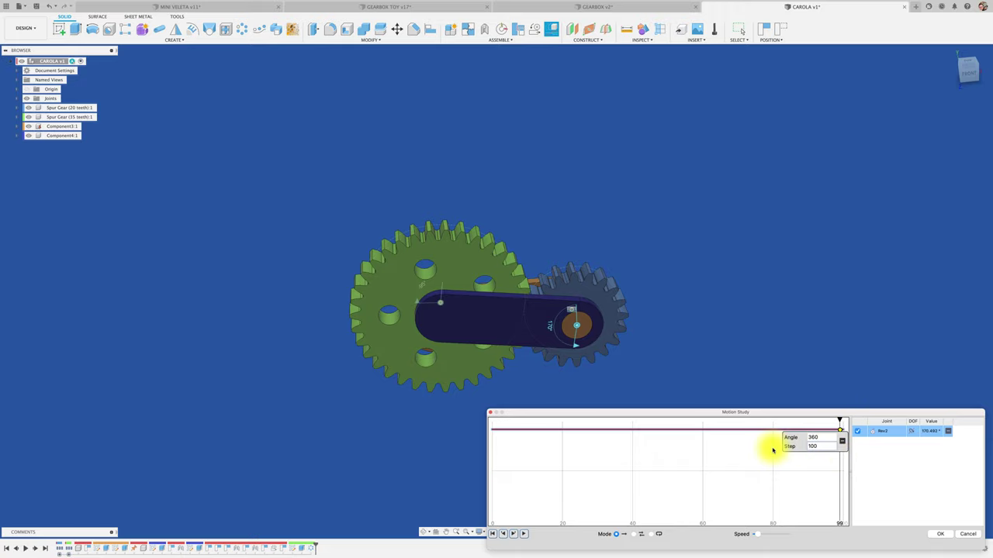
- Play the gear study in loop mode and save it as MotionStudy-2
left_click_drag(741, 411, 738, 72)
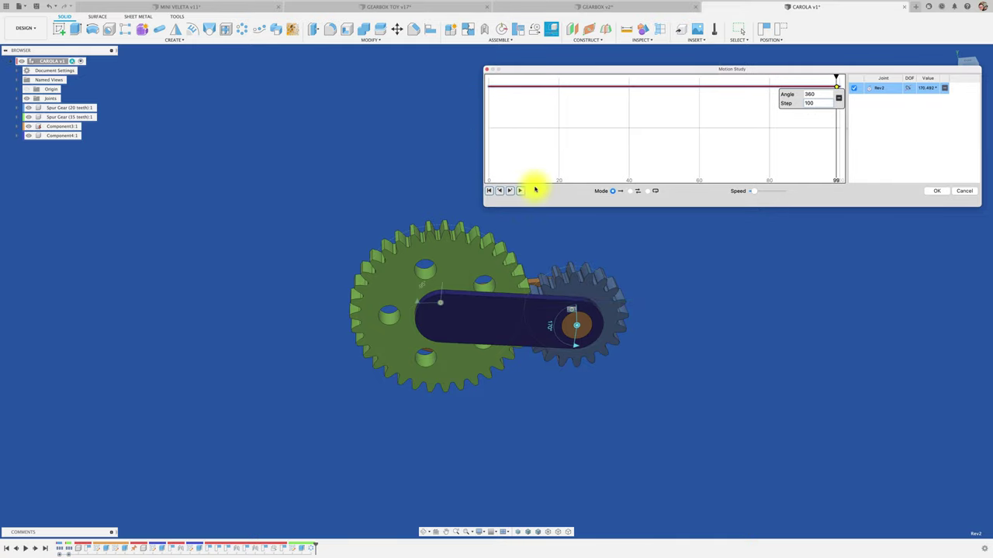
left_click(523, 192)
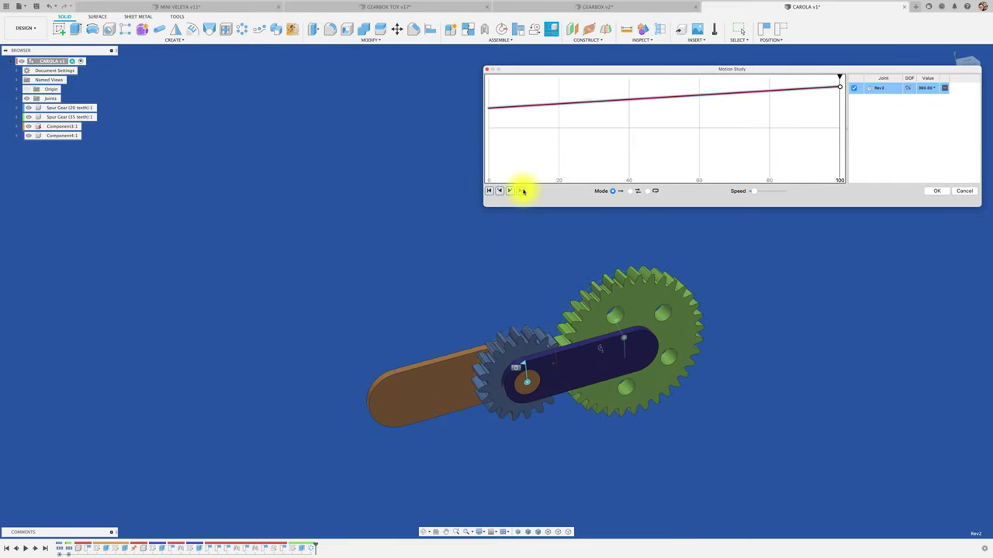
left_click(519, 191)
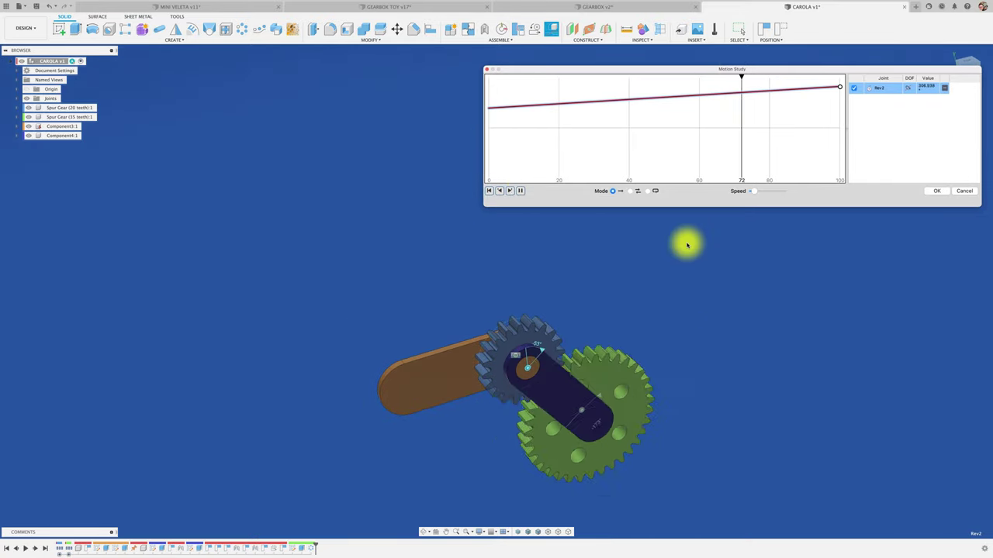
left_click(647, 191)
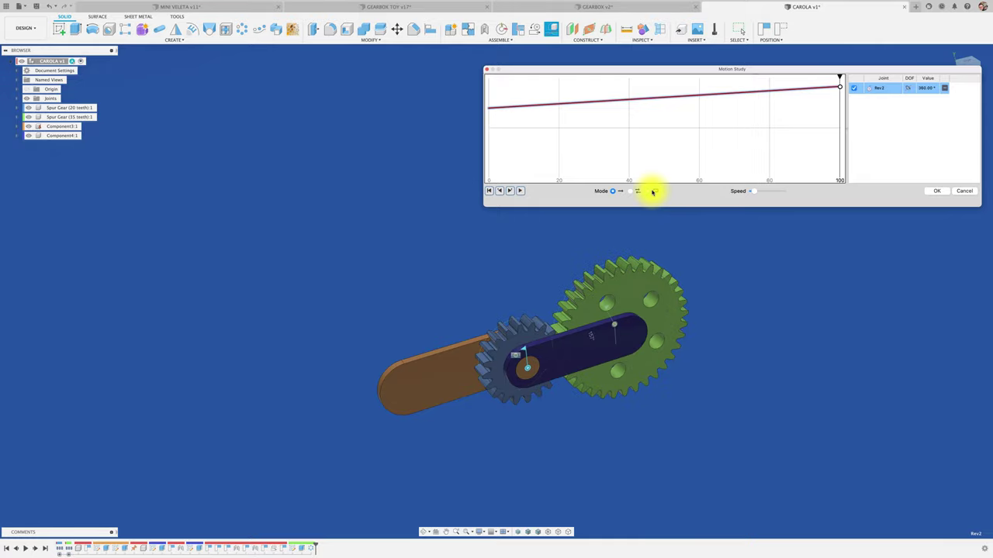
left_click(521, 193)
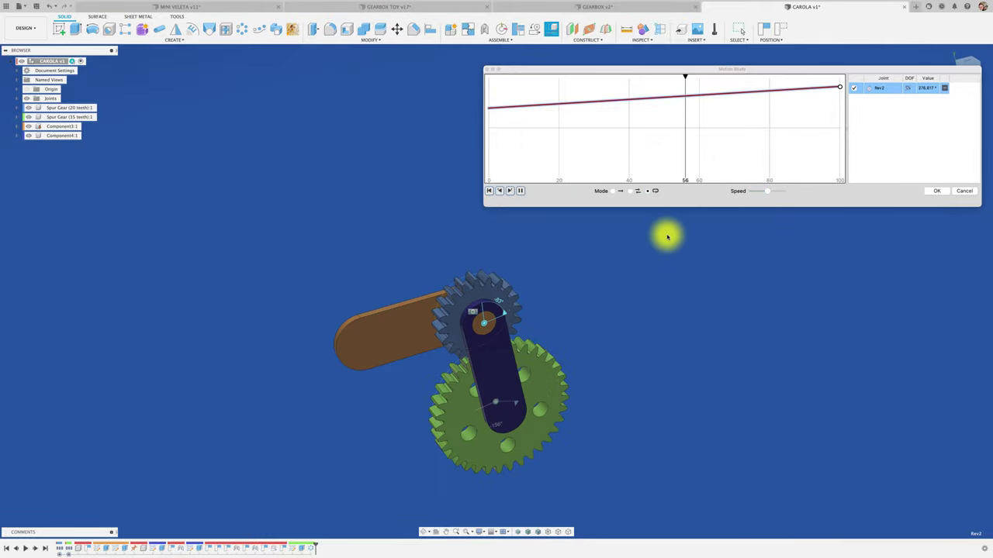
left_click(940, 191)
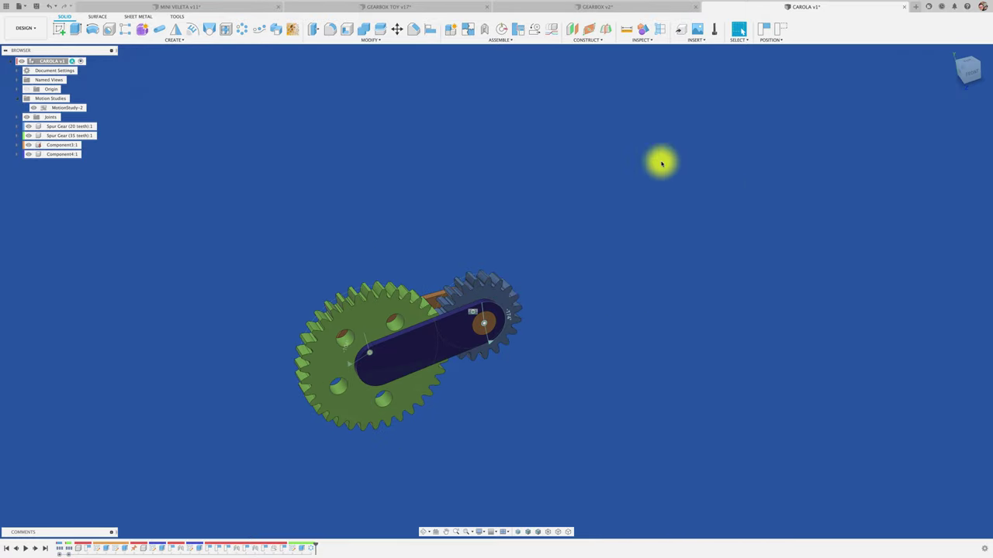
- In MINI VELETA v11, drag the propeller arm to test the joints, then cancel the Rev43 edit
left_click(221, 9)
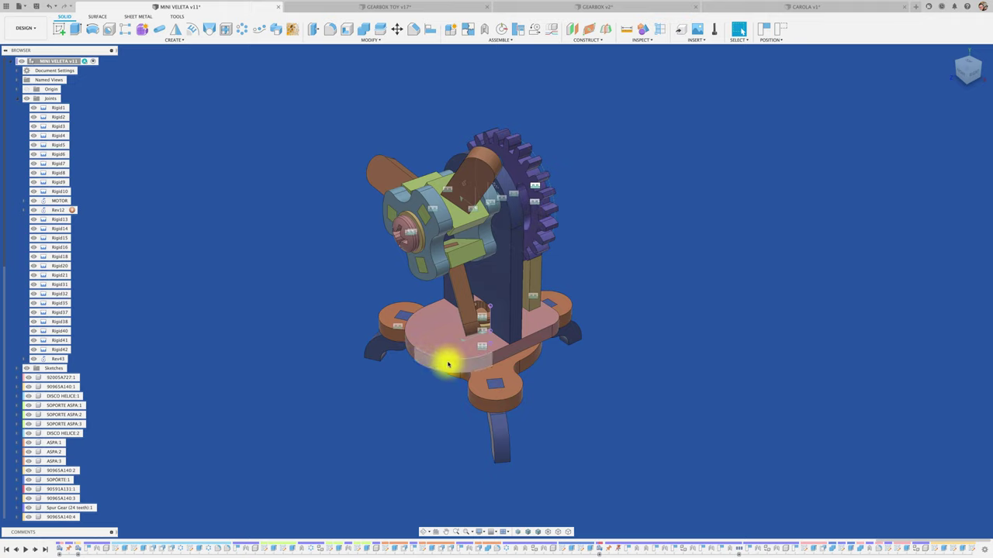
mouse_move(448, 359)
left_mouse_down()
mouse_move(431, 355)
mouse_move(497, 349)
mouse_move(434, 343)
left_mouse_up()
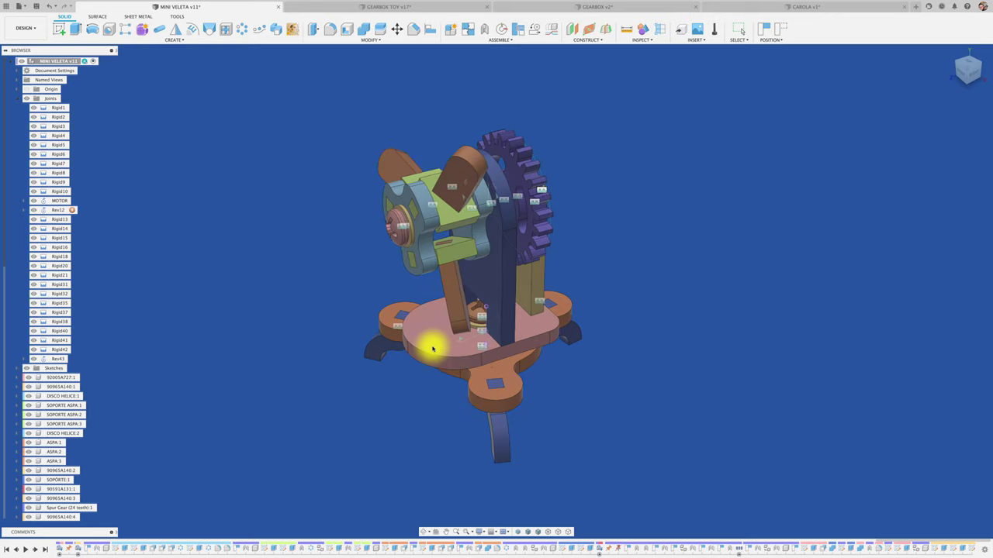
mouse_move(465, 167)
left_mouse_down()
mouse_move(477, 217)
mouse_move(491, 228)
mouse_move(443, 195)
mouse_move(450, 200)
mouse_move(379, 237)
left_mouse_up()
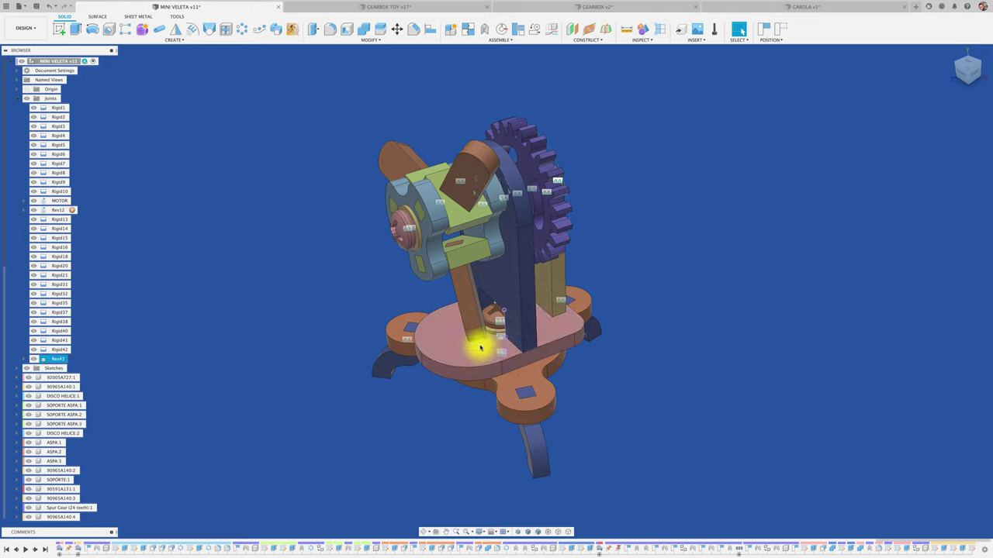
left_click(480, 348)
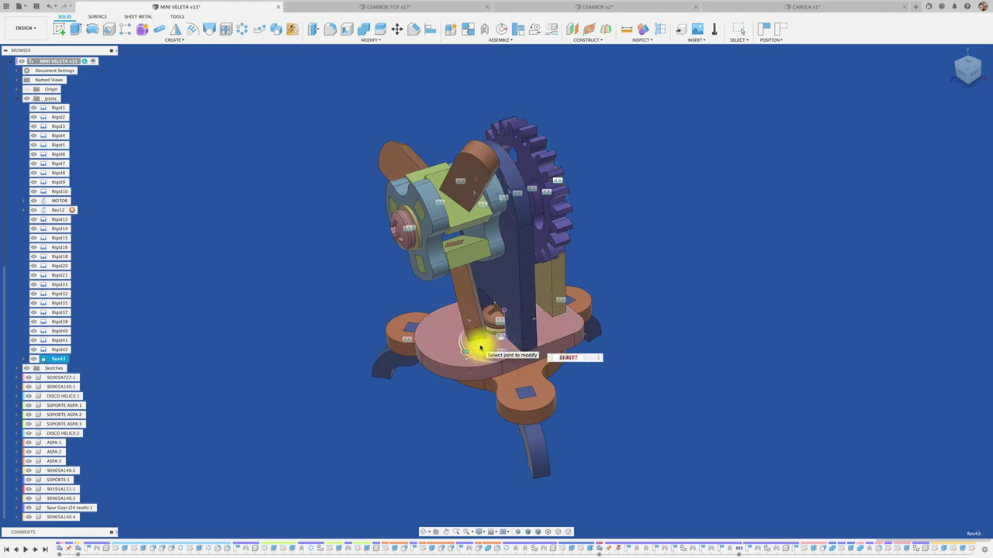
key("Escape")
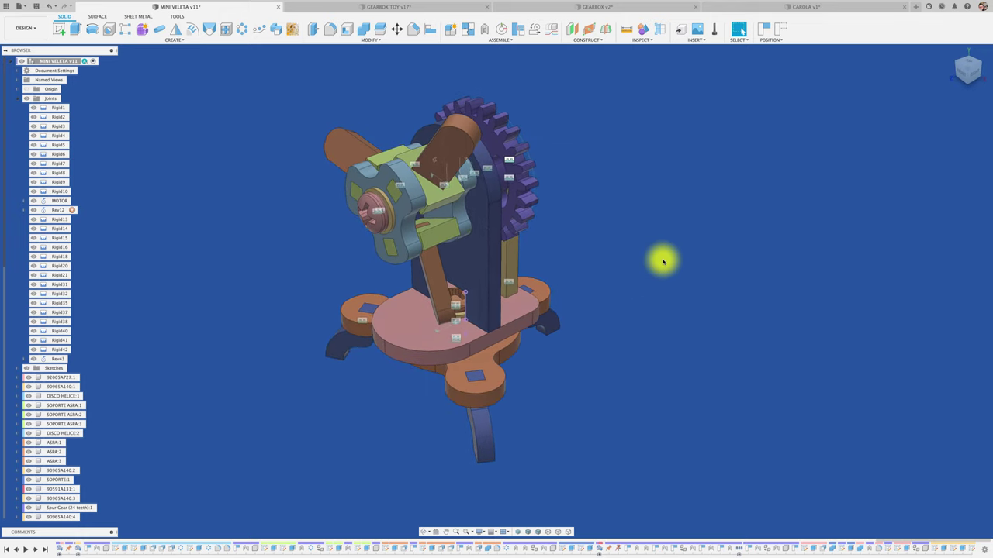
- Create a motion study for Rev43 with a 45° keyframe at step 50 and play it looping
left_click(550, 29)
left_click_drag(674, 408, 600, 374)
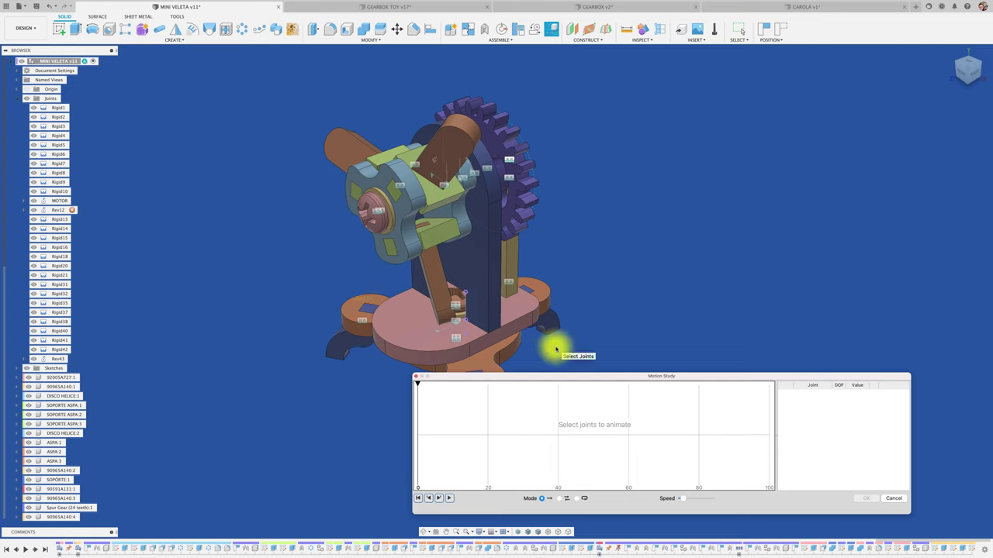
left_click(437, 334)
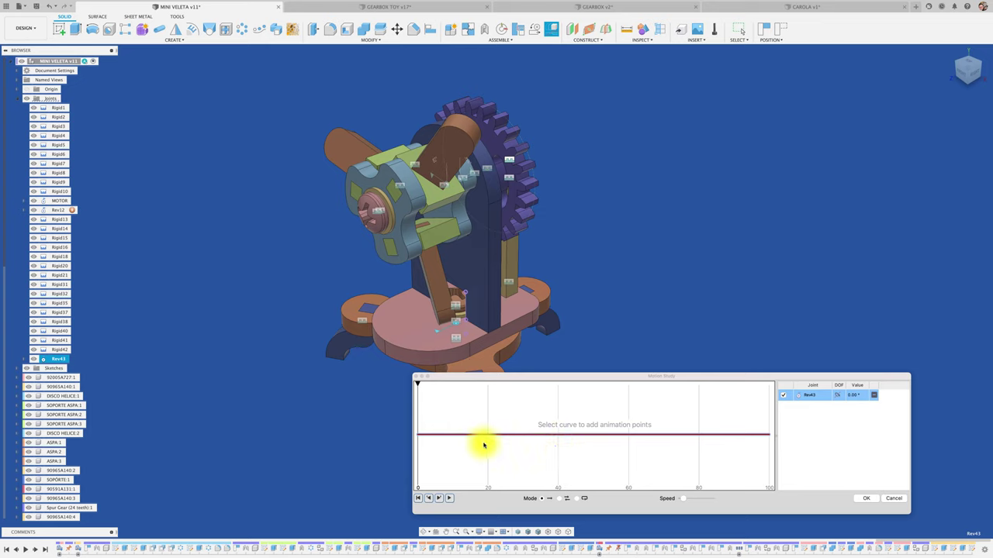
left_click(594, 435)
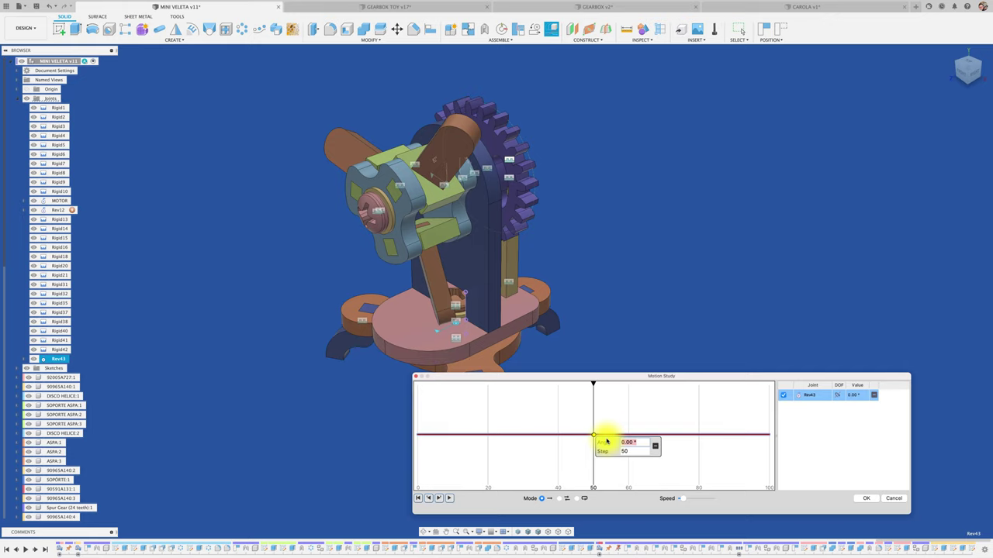
key("Return")
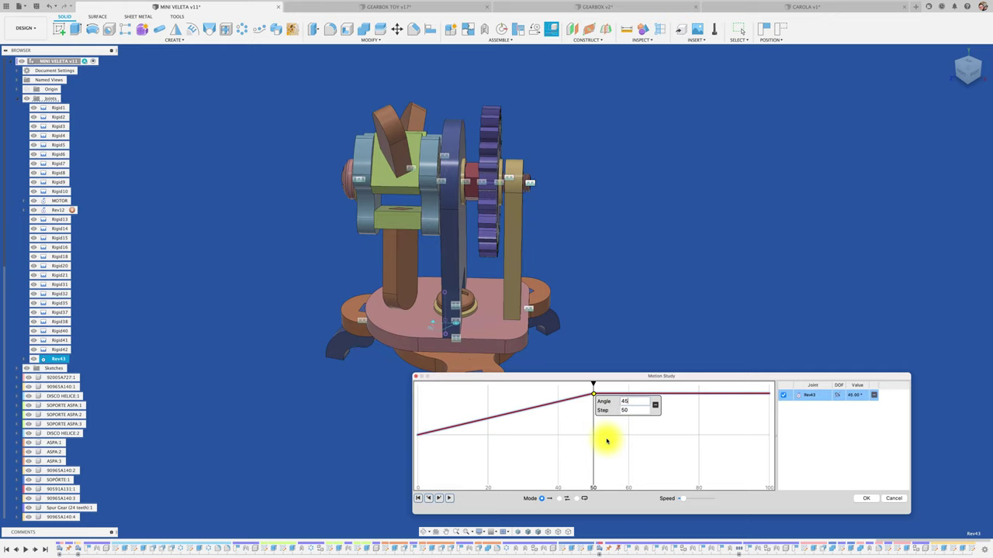
left_click(575, 498)
left_click(448, 499)
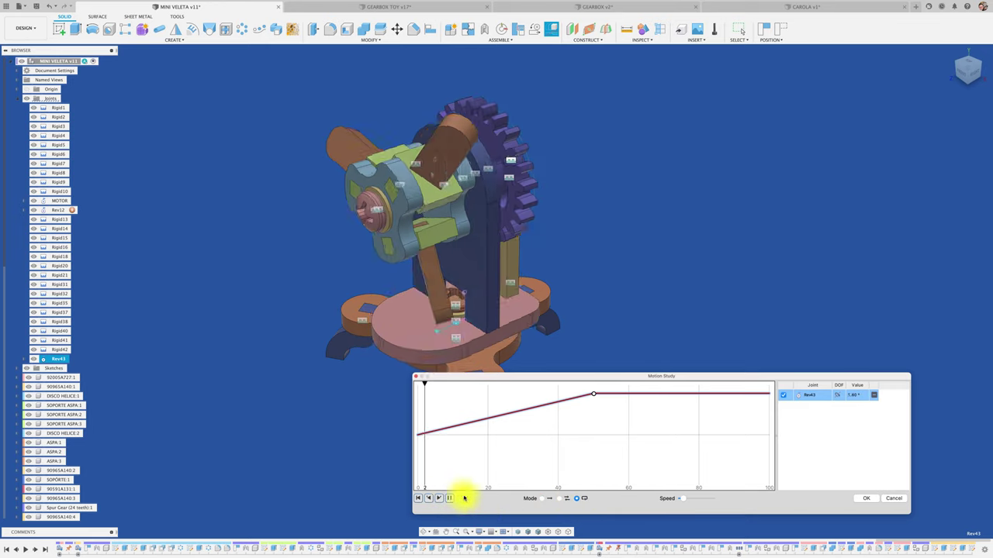
- Set Rev43's end point at step 100 to -45° and switch playback to back-and-forth mode
left_click(770, 396)
left_click(751, 402)
type("-45")
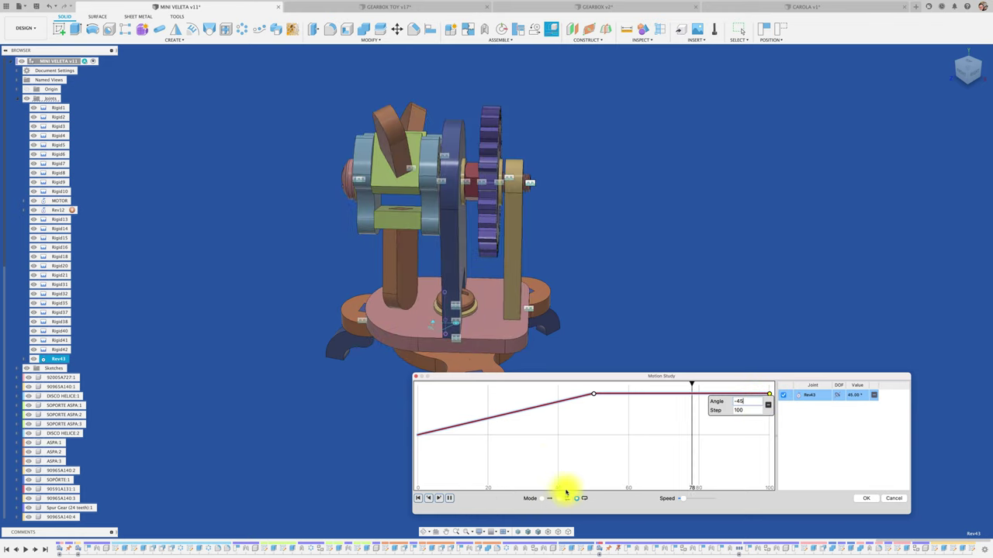
key("Return")
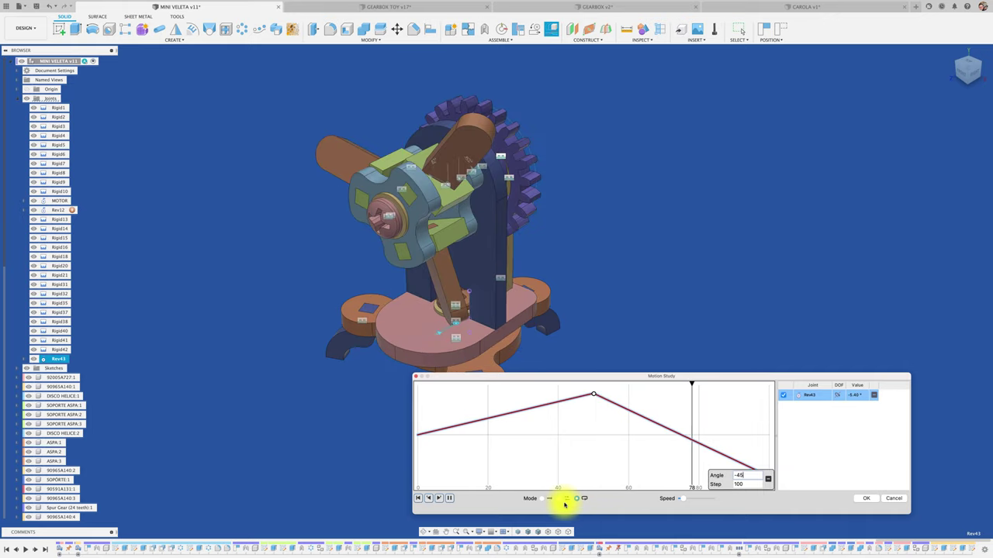
left_click(558, 499)
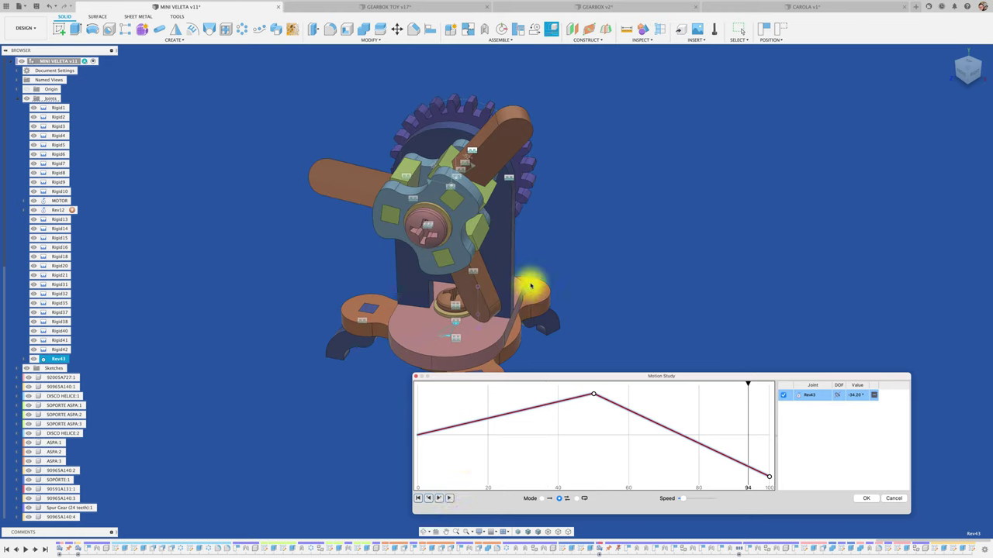
- Add the MOTOR joint to the Rev43 motion study by picking it in the model
left_click(429, 184)
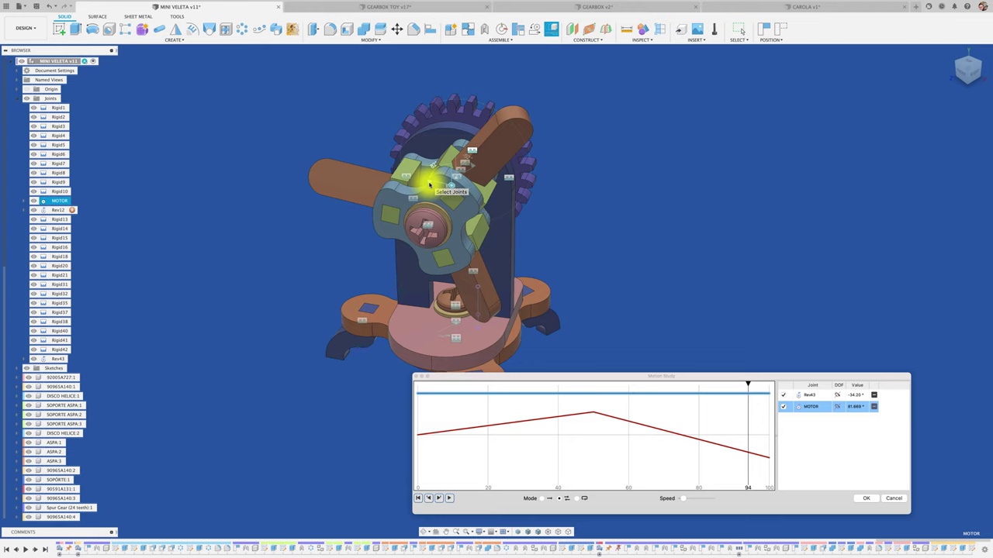
- Set the MOTOR curve's end point at step 100 to 100000° and play the study on loop
left_click(769, 395)
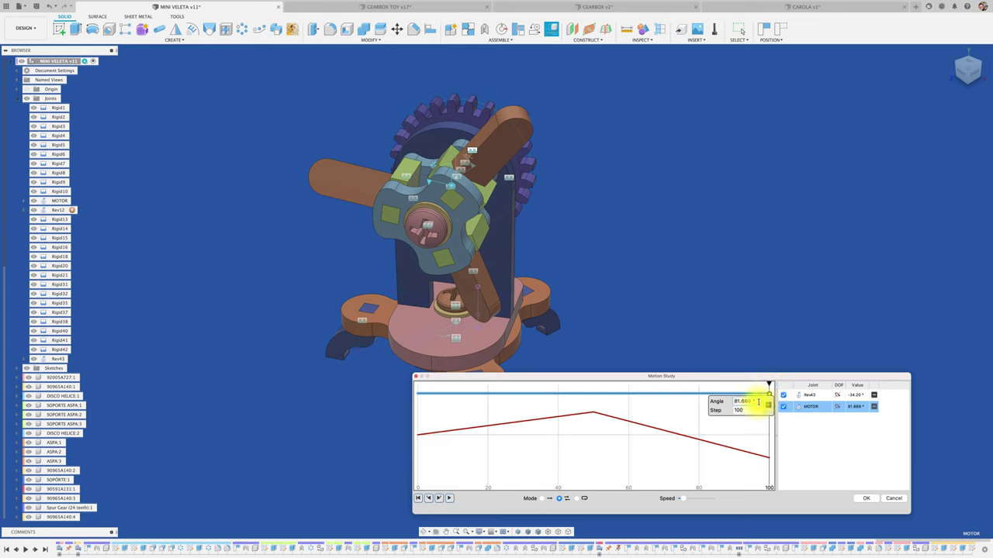
left_click_drag(758, 401, 731, 400)
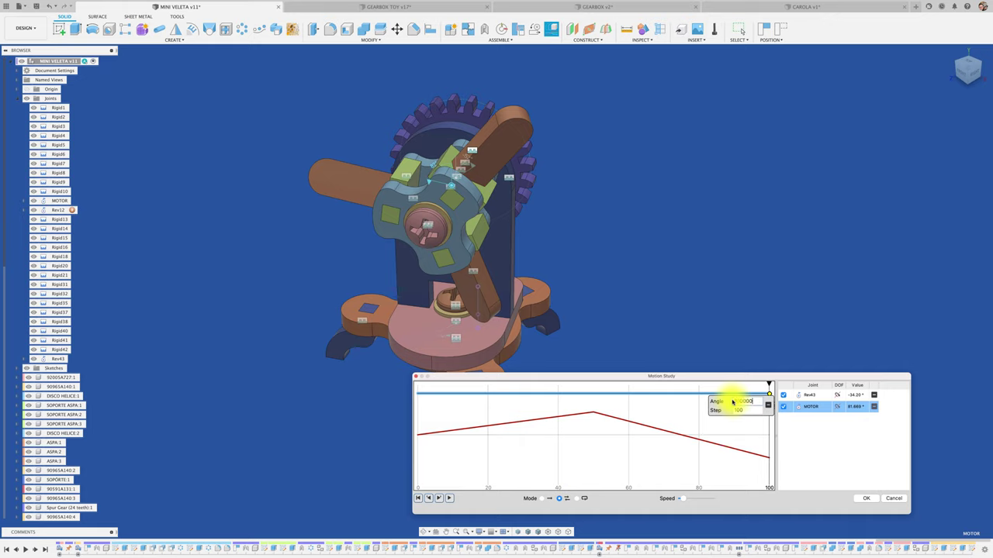
key("Return")
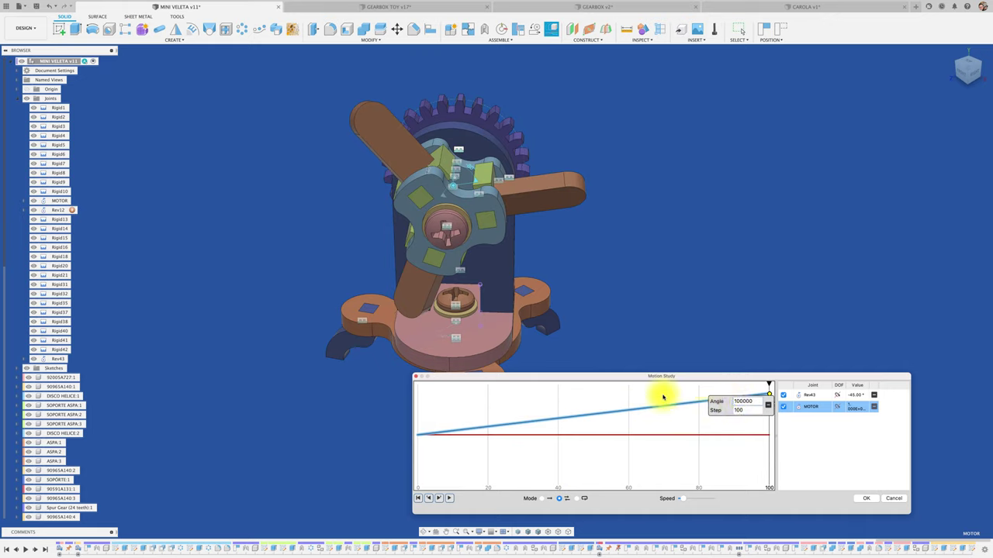
left_click(419, 499)
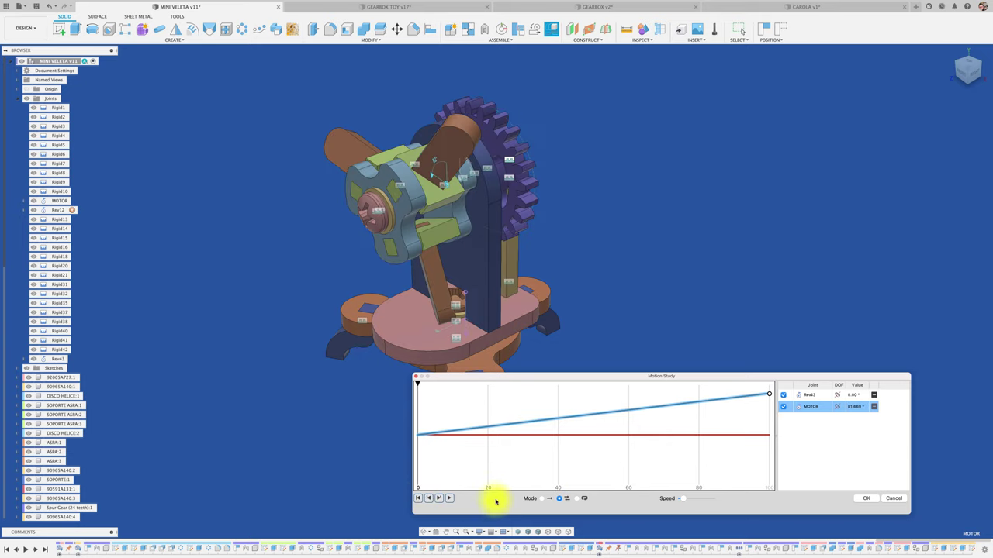
left_click(578, 501)
left_click(449, 499)
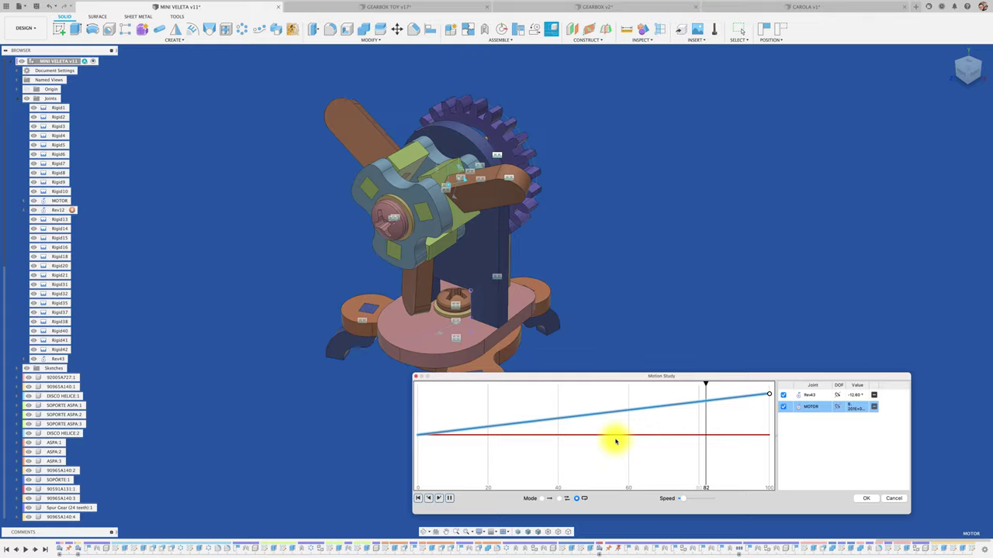
- Change the MOTOR end angle to 400°, slow the playback speed, then set the end angle to 10000°
left_click_drag(725, 380, 765, 380)
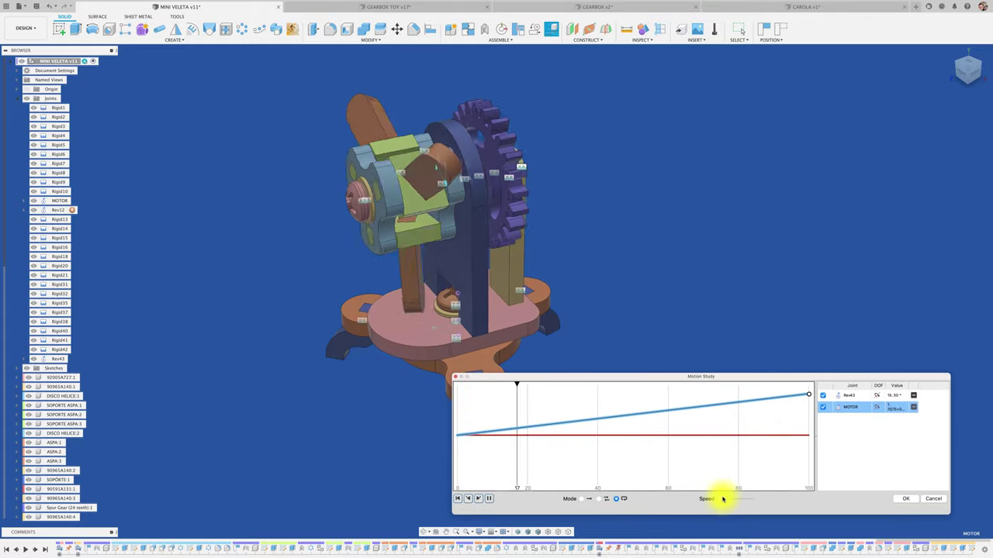
left_click(809, 395)
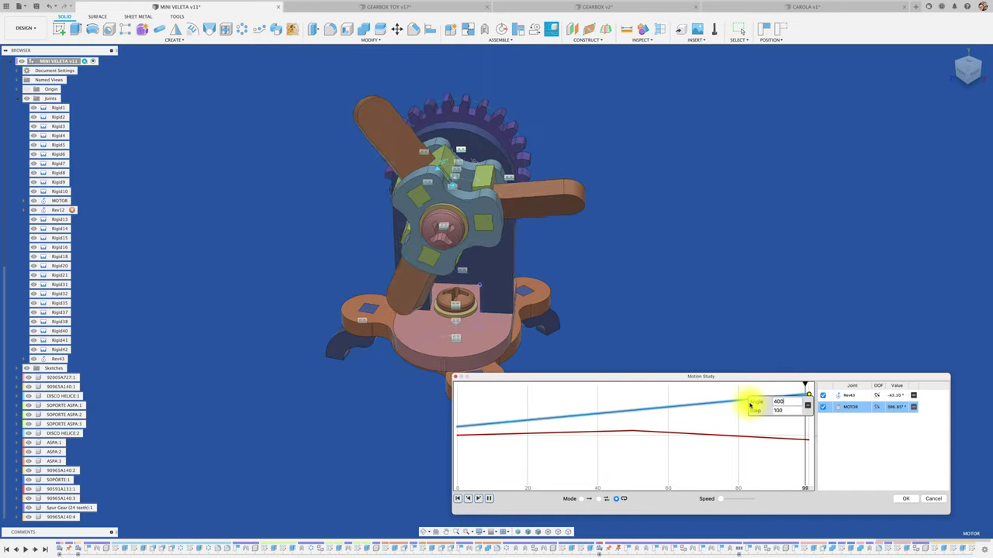
left_click(724, 500)
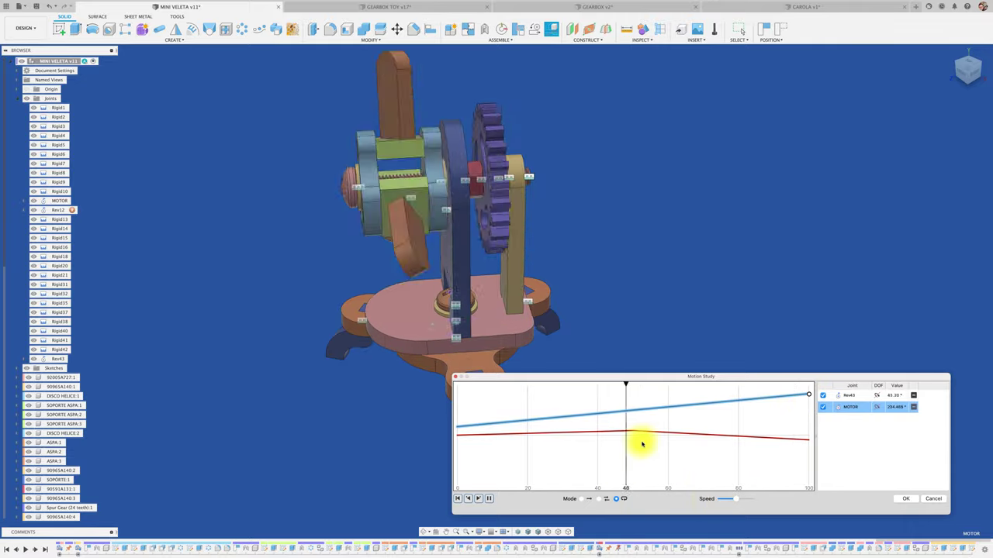
left_click_drag(732, 499, 723, 499)
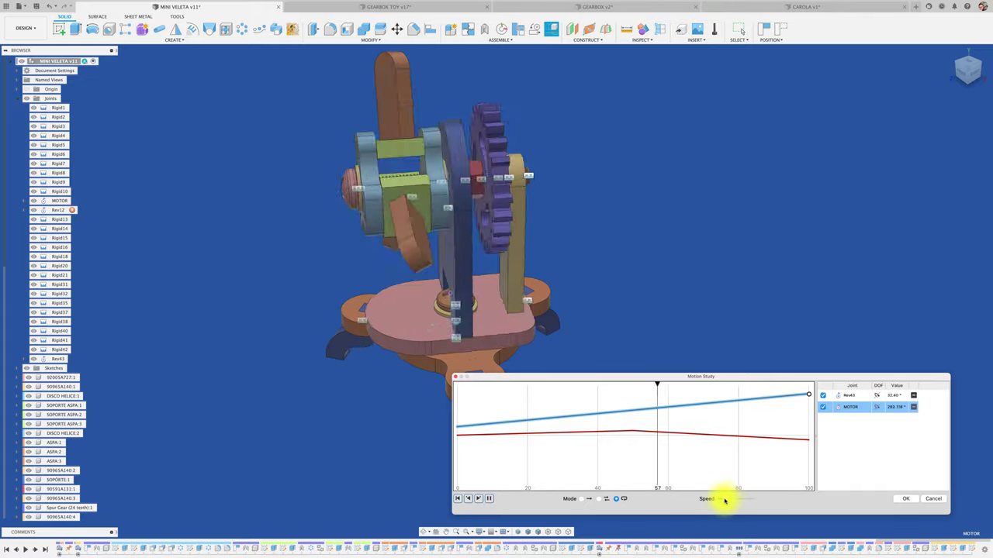
left_click(808, 395)
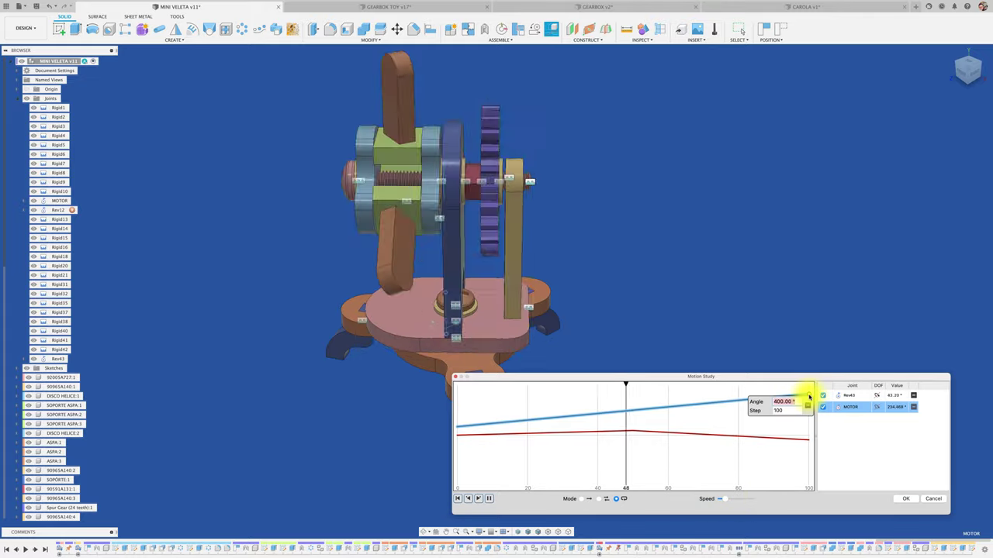
type("0")
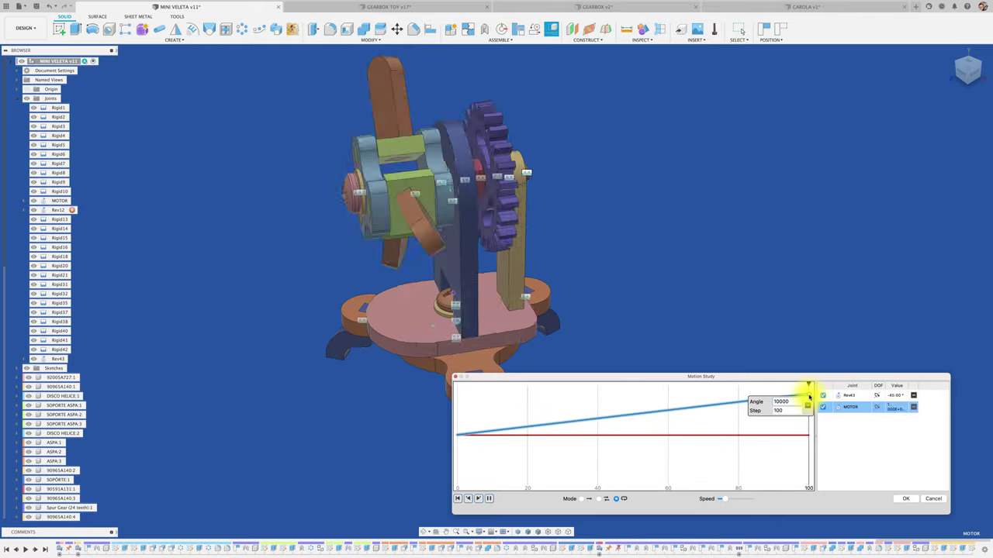
left_click(720, 498)
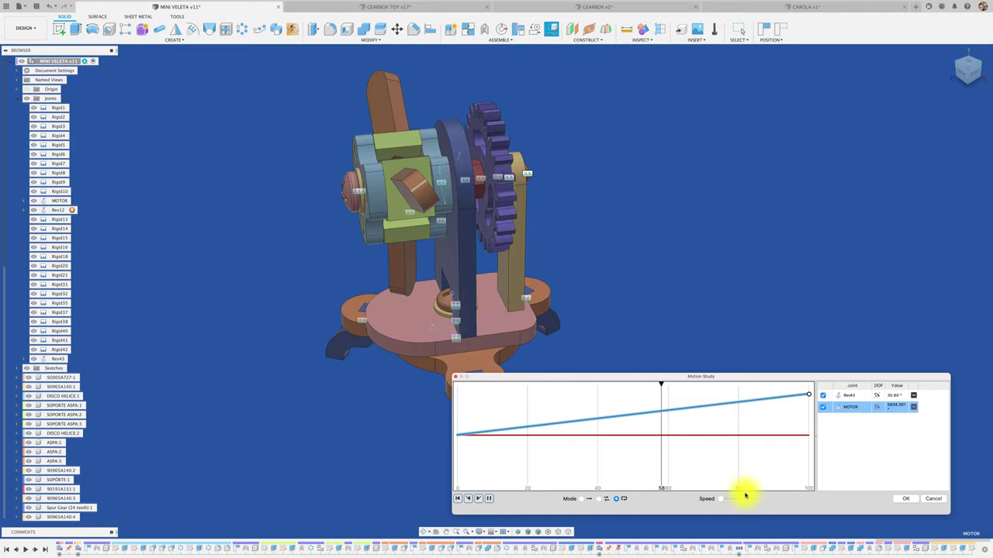